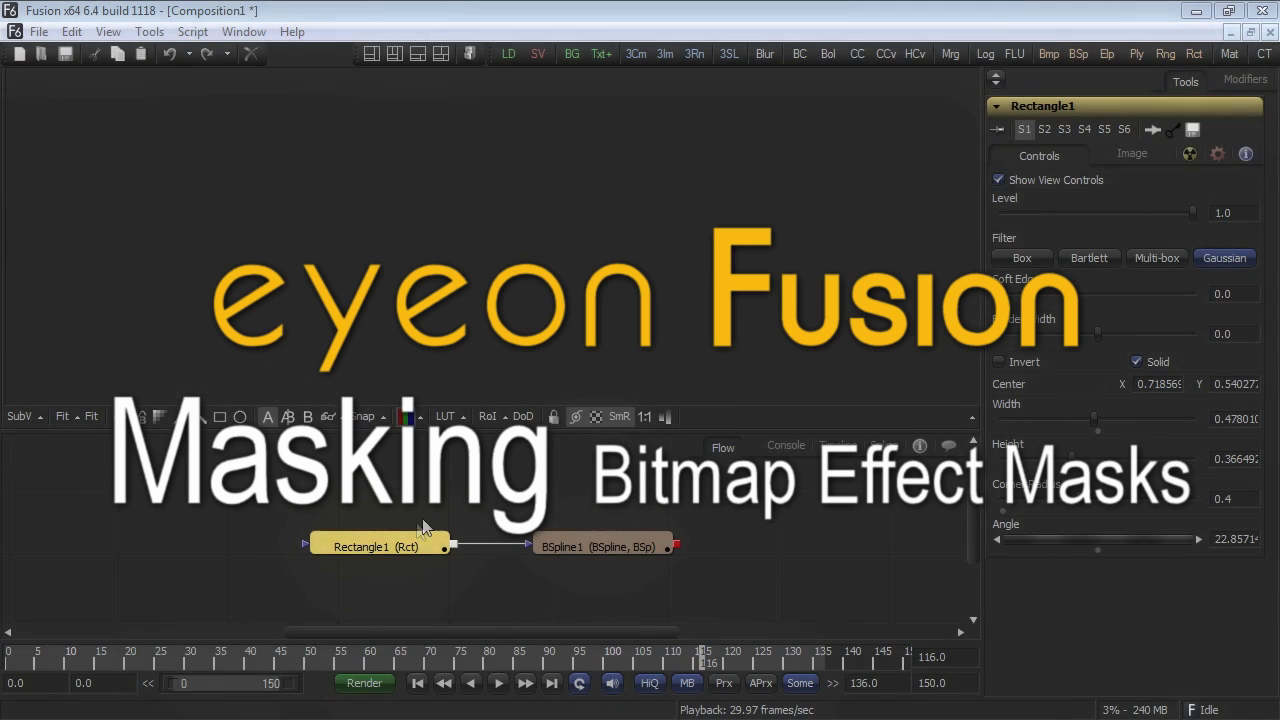
Step: Display the rounded, rotated white Rectangle1 mask in the viewer
drag(422, 527, 414, 366)
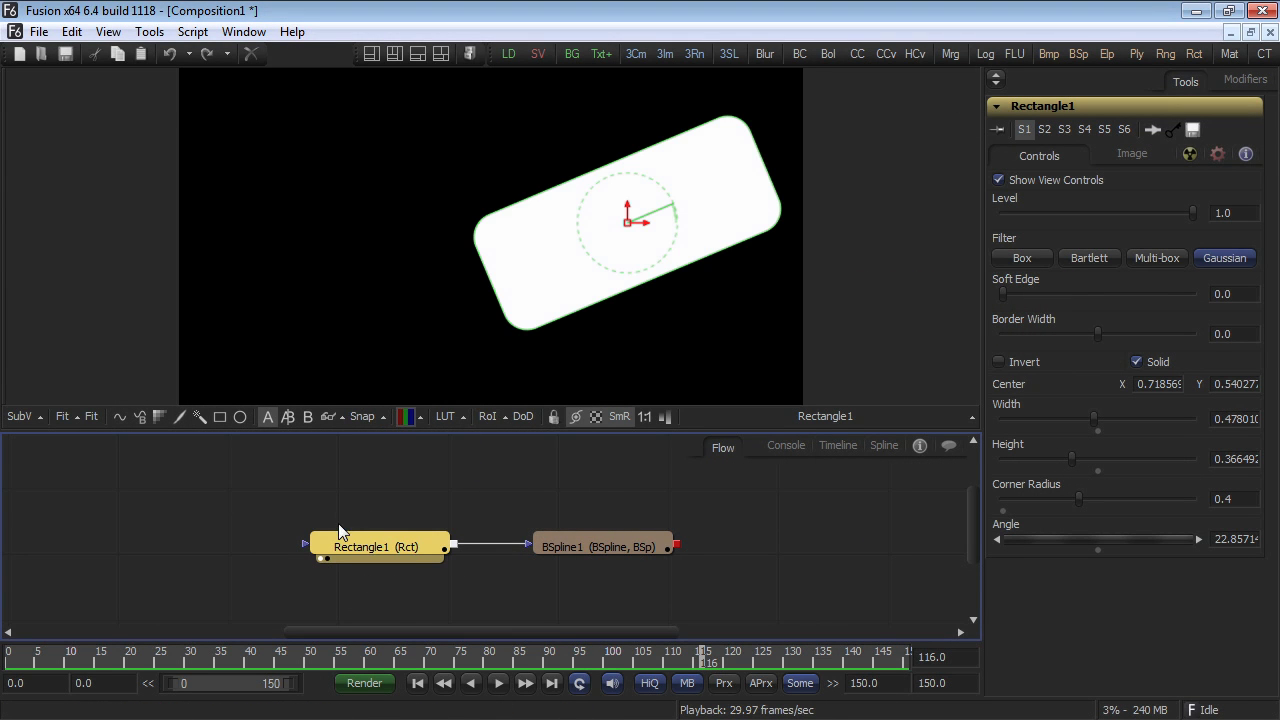
Step: Re-enable the BSpline1 mask with Ctrl+P so its soft ellipse shows, and load its controls
ctrl+click(586, 546)
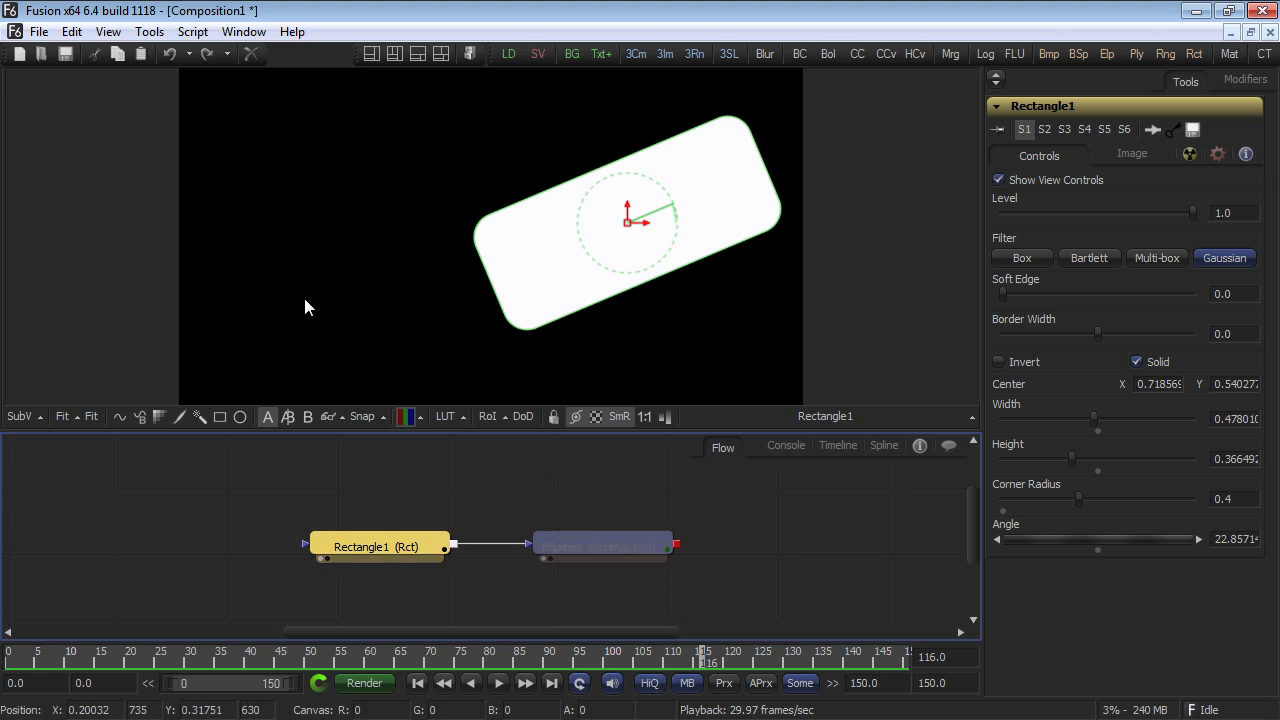
key(ctrl+p)
click(610, 552)
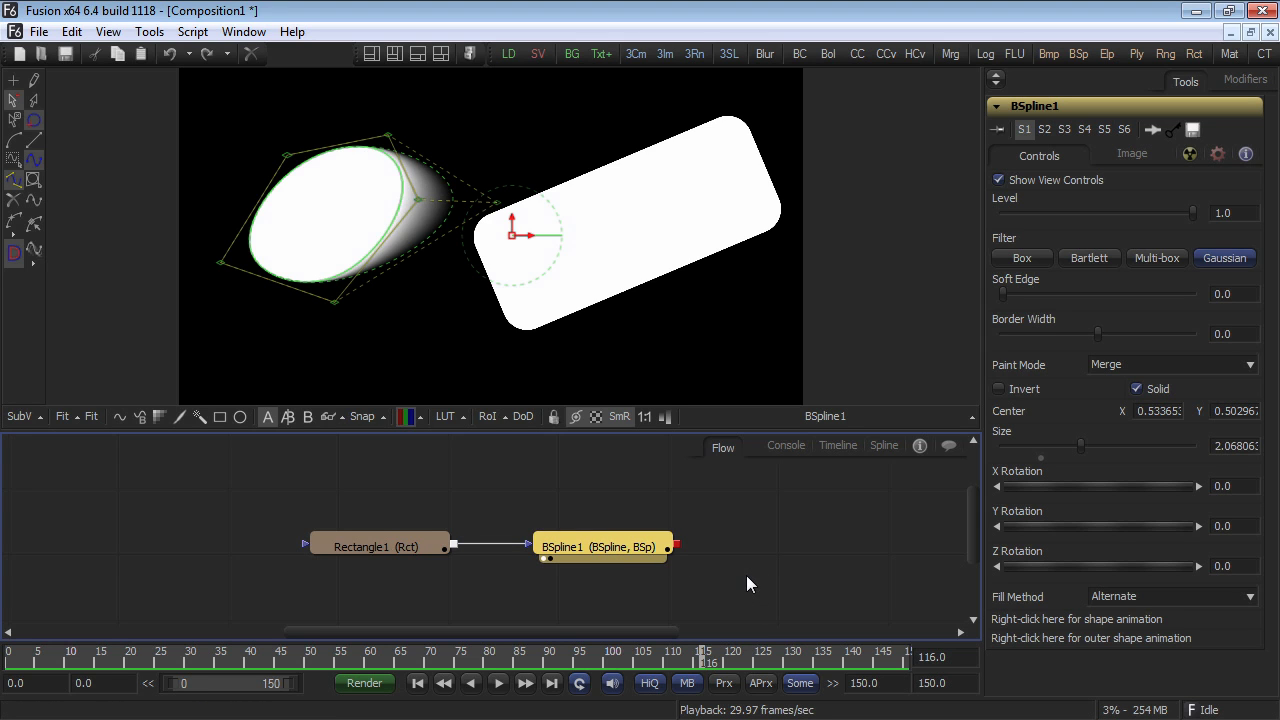
Step: Delete both the Rectangle1 and BSpline1 mask nodes from the flow
drag(746, 575, 457, 538)
click(226, 550)
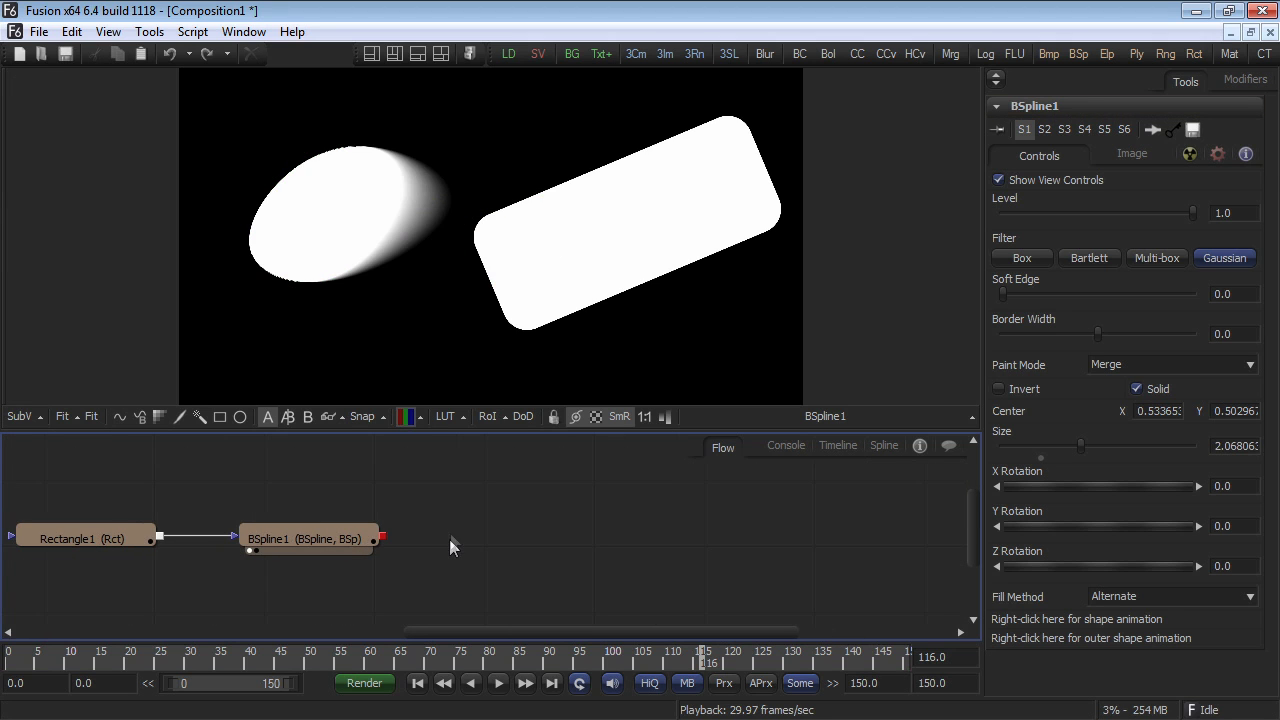
drag(428, 600, 67, 526)
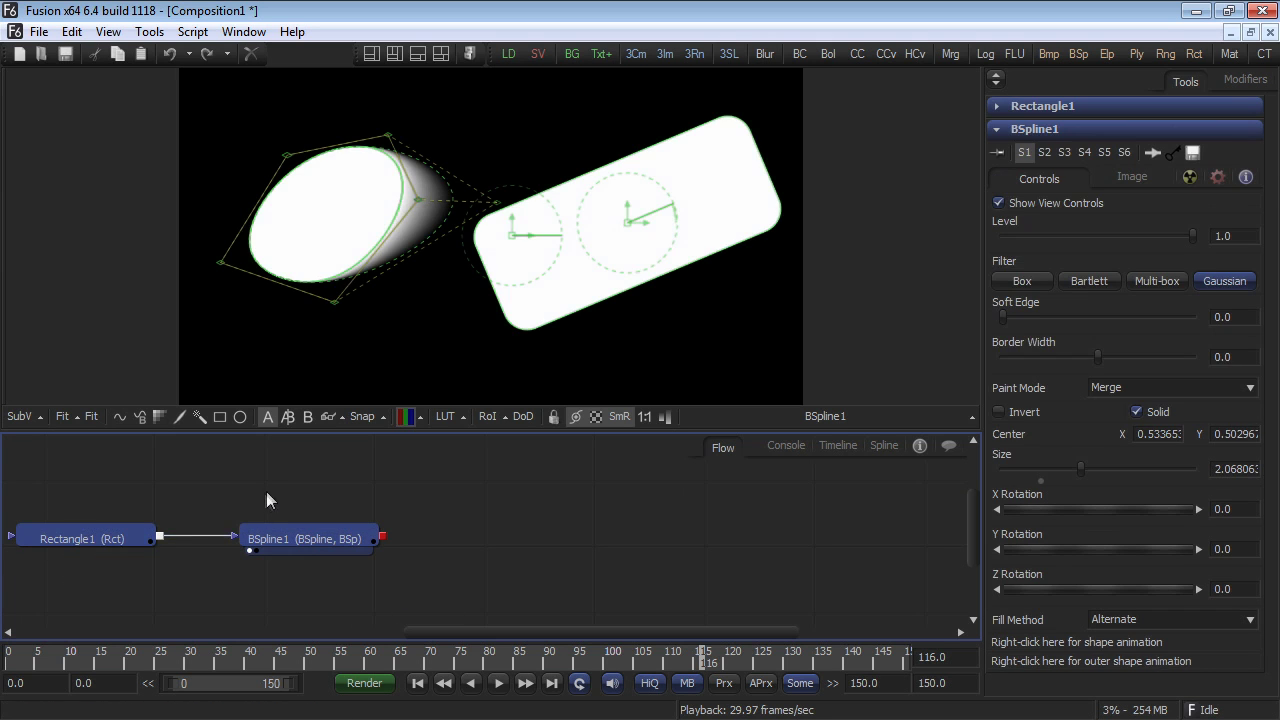
key(Delete)
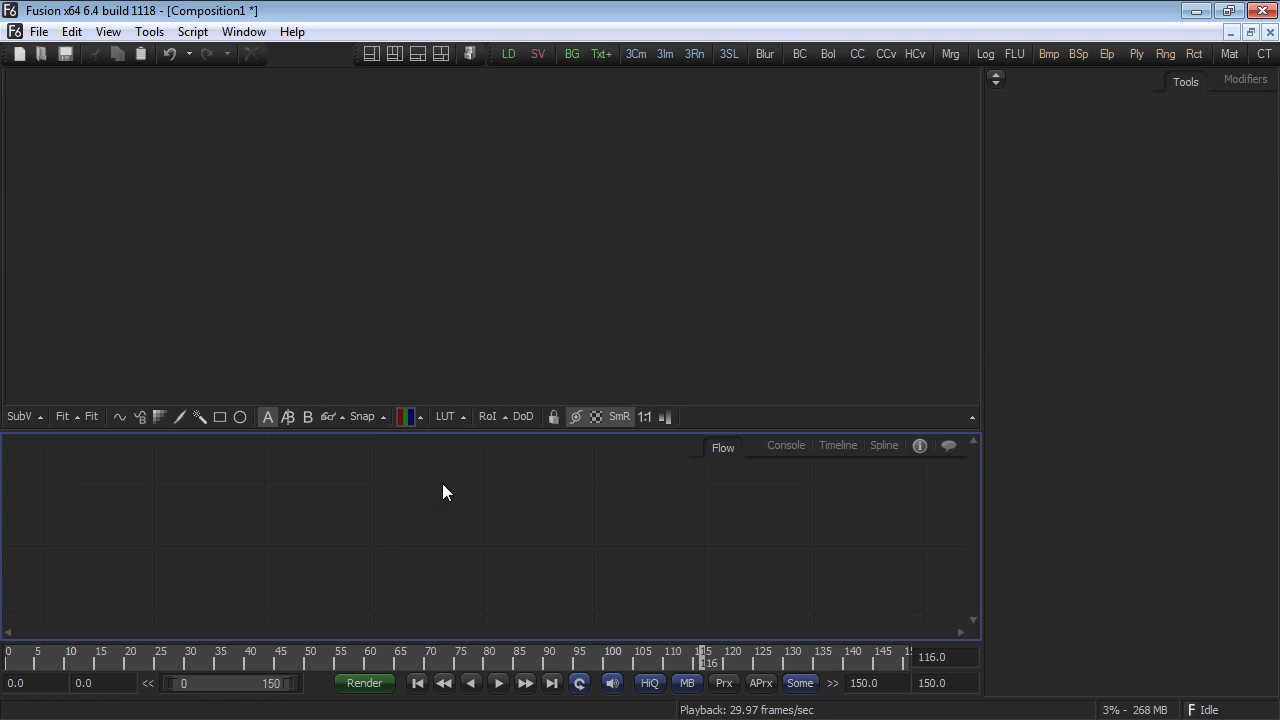
Step: Add a Loader reading the Paxx_####.ipl character image sequence
click(498, 53)
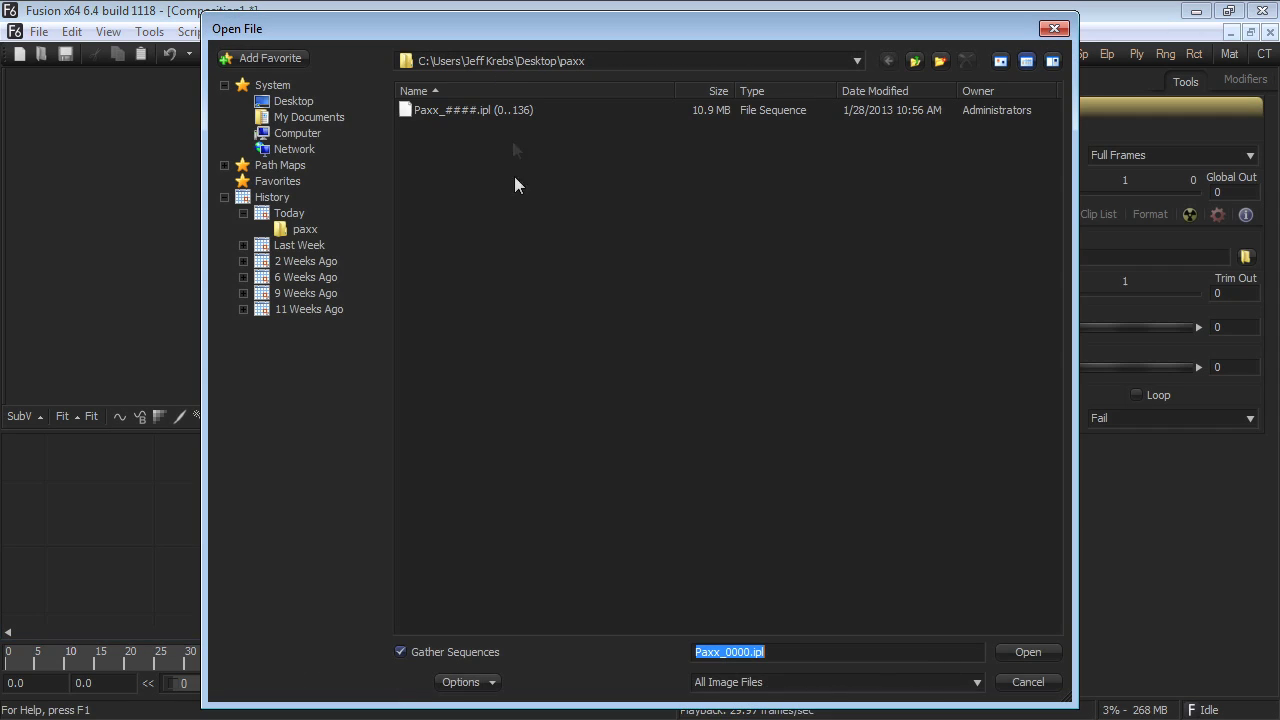
click(412, 110)
double_click(412, 110)
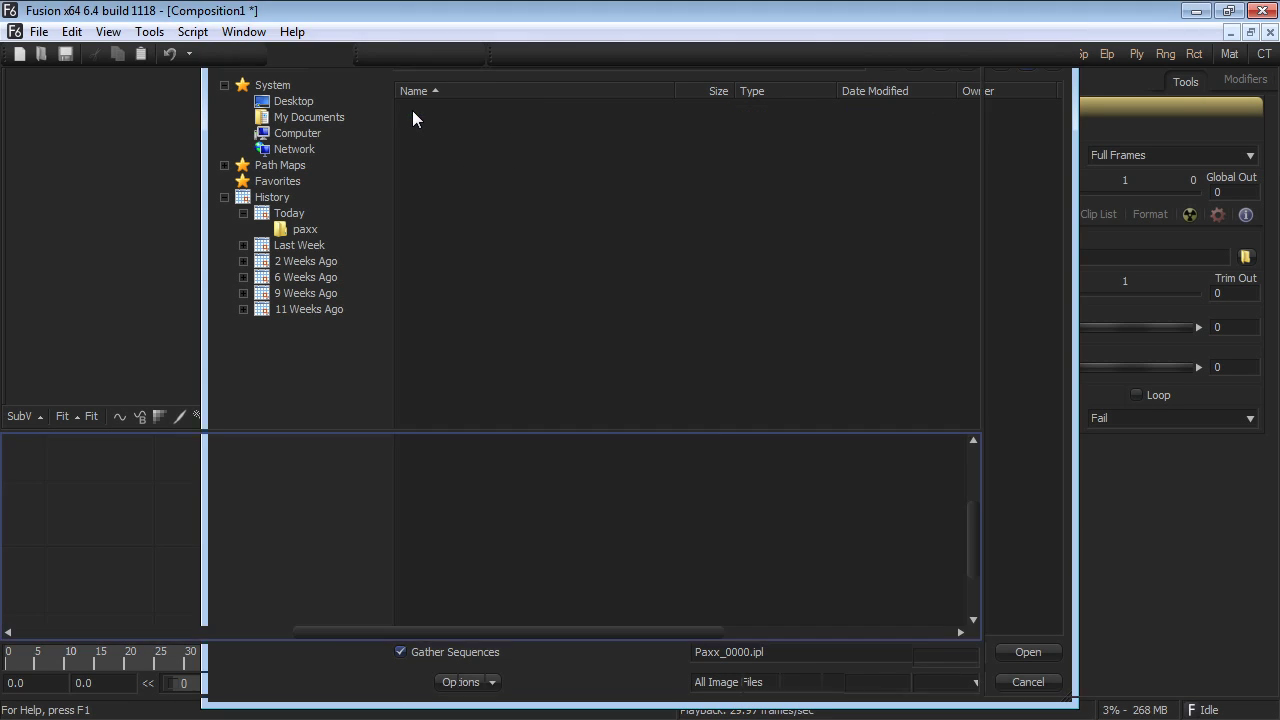
Step: Show the Paxx clip in the viewer and move the Loader node lower left
drag(442, 505, 418, 313)
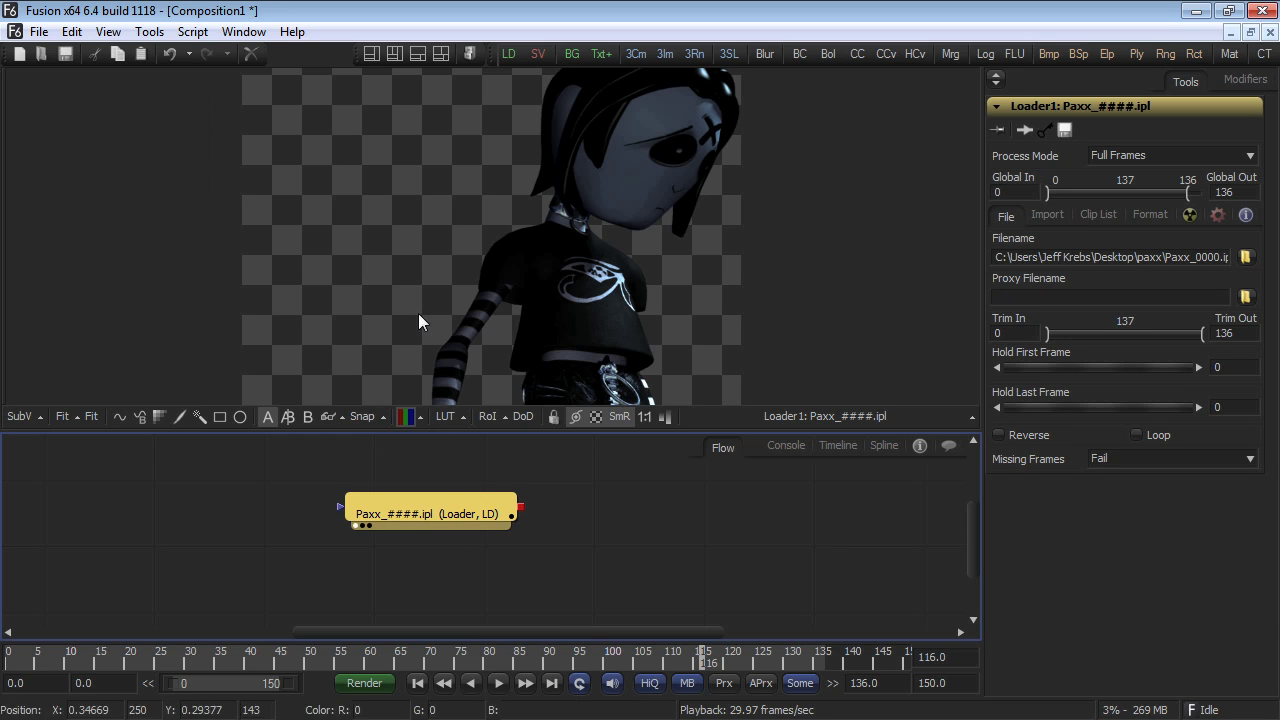
click(598, 553)
drag(476, 513, 409, 525)
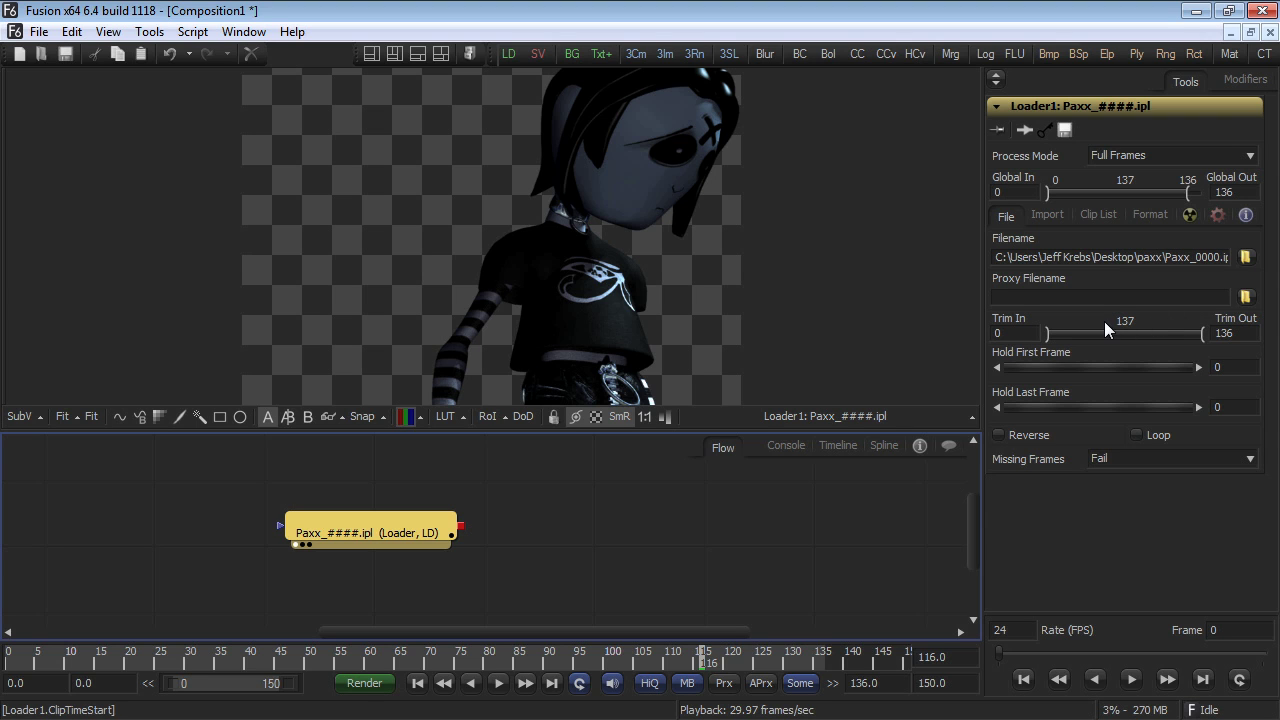
click(907, 683)
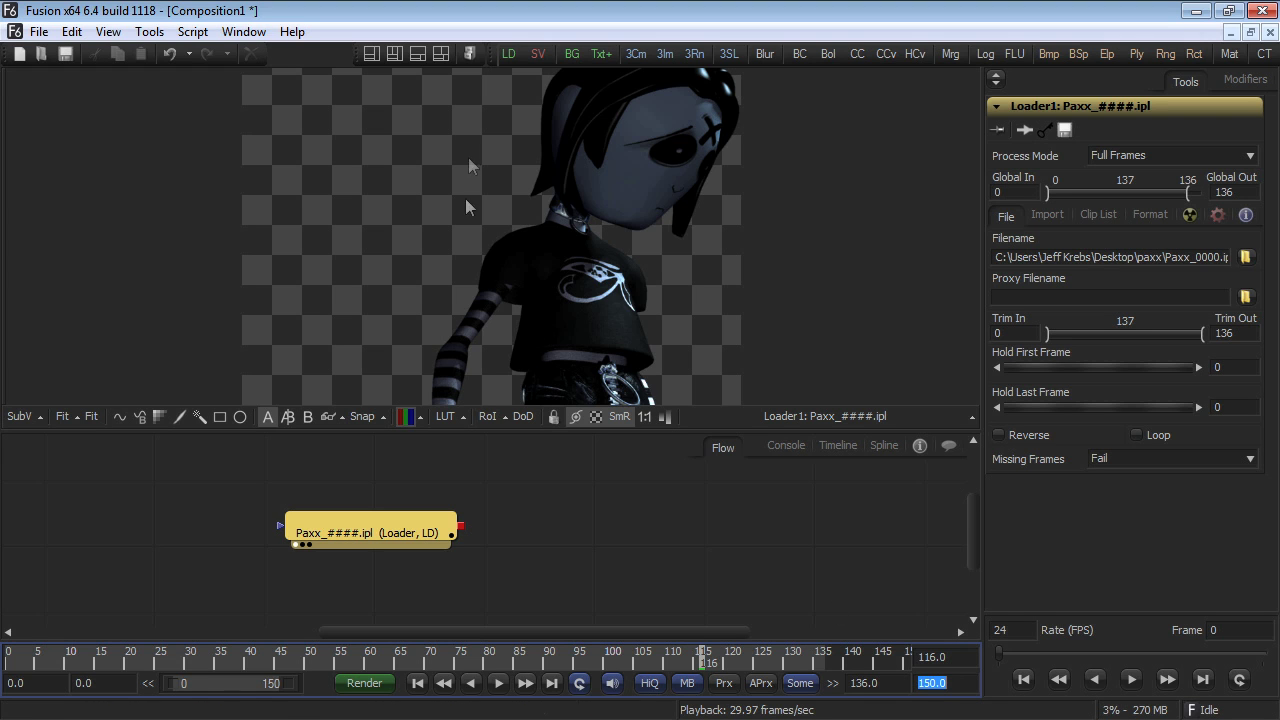
click(757, 196)
Step: Set the default frame format to NTSC (D1), 720x486 at 29.97 fps, and save preferences
scroll(757, 195, down, 2)
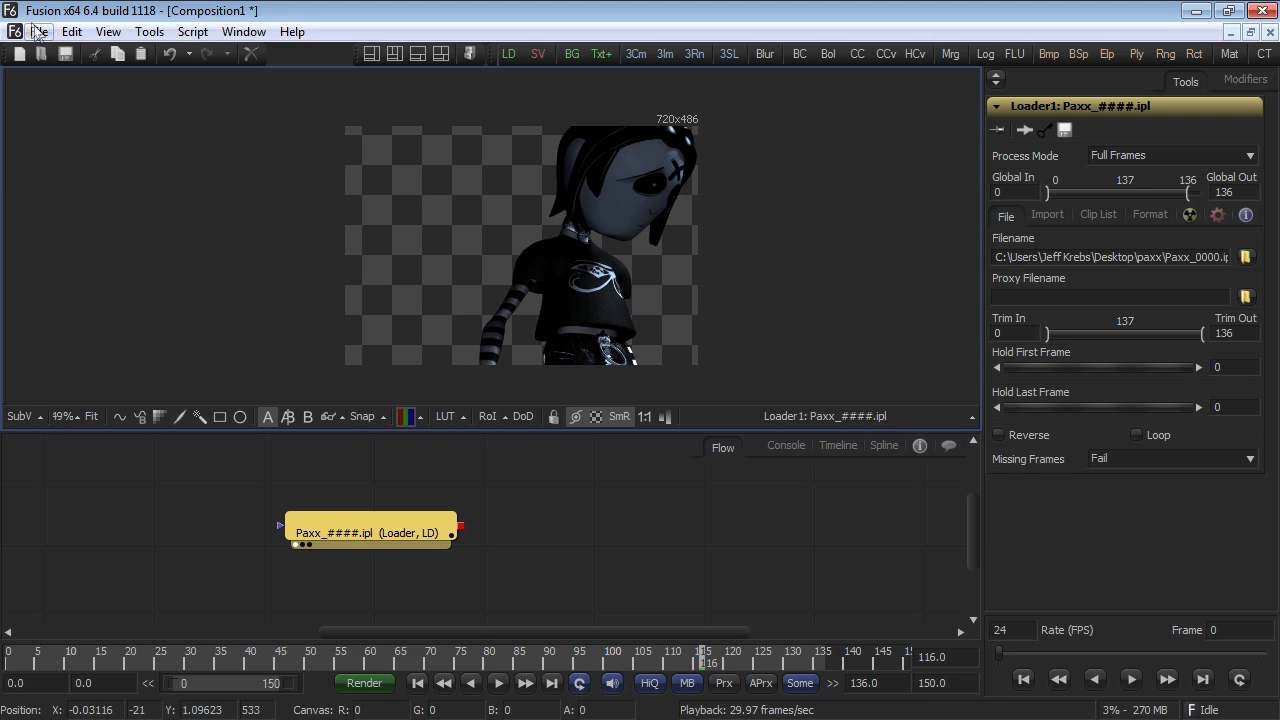
click(38, 31)
click(114, 300)
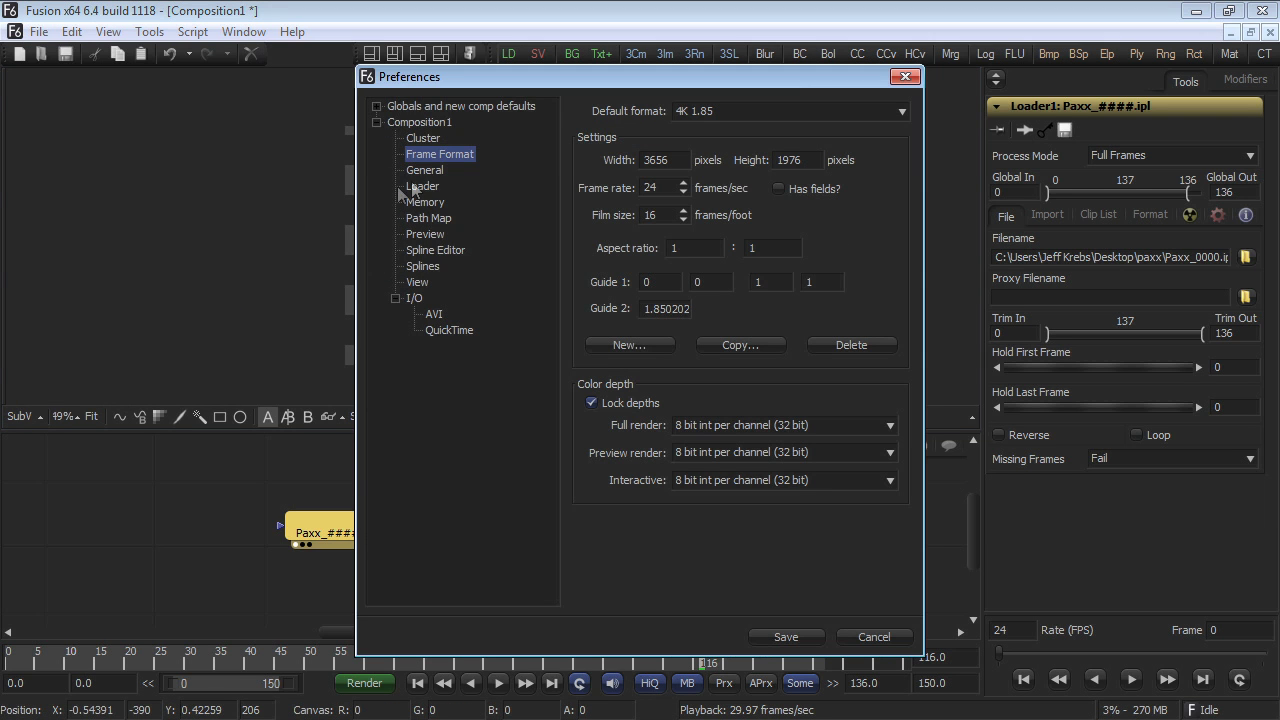
click(707, 110)
scroll(740, 170, down, 3)
click(735, 143)
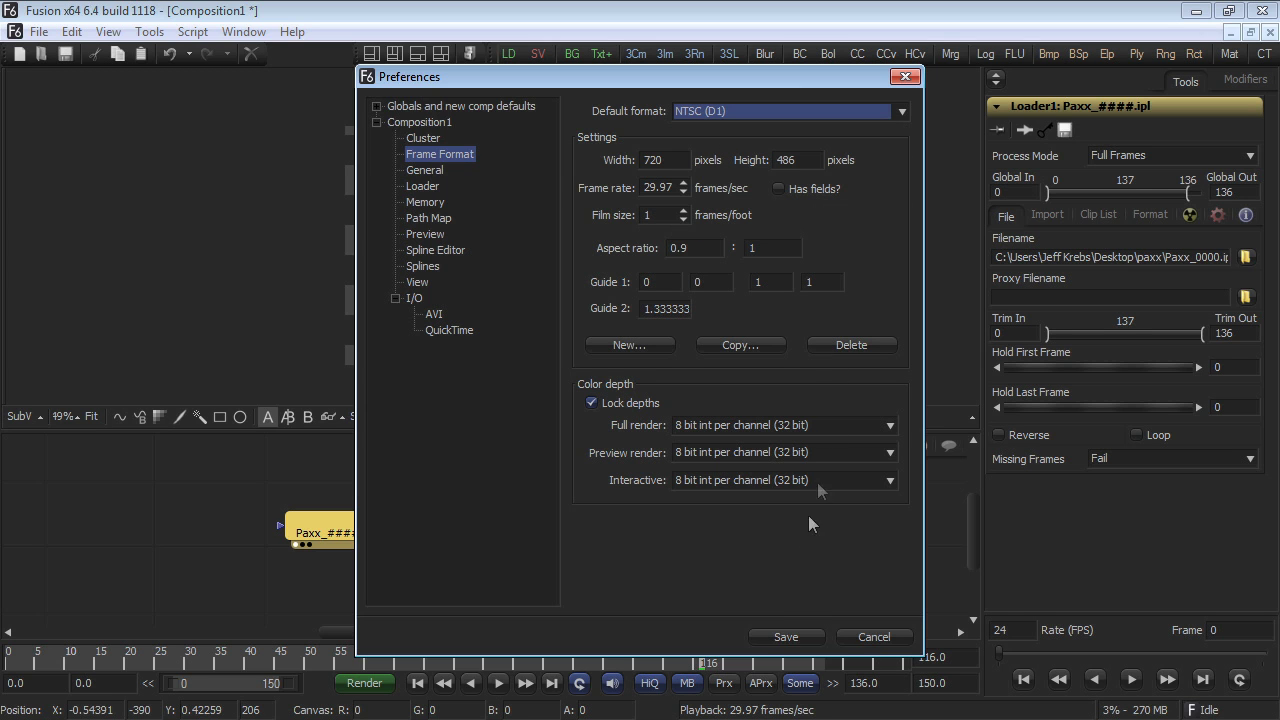
click(786, 637)
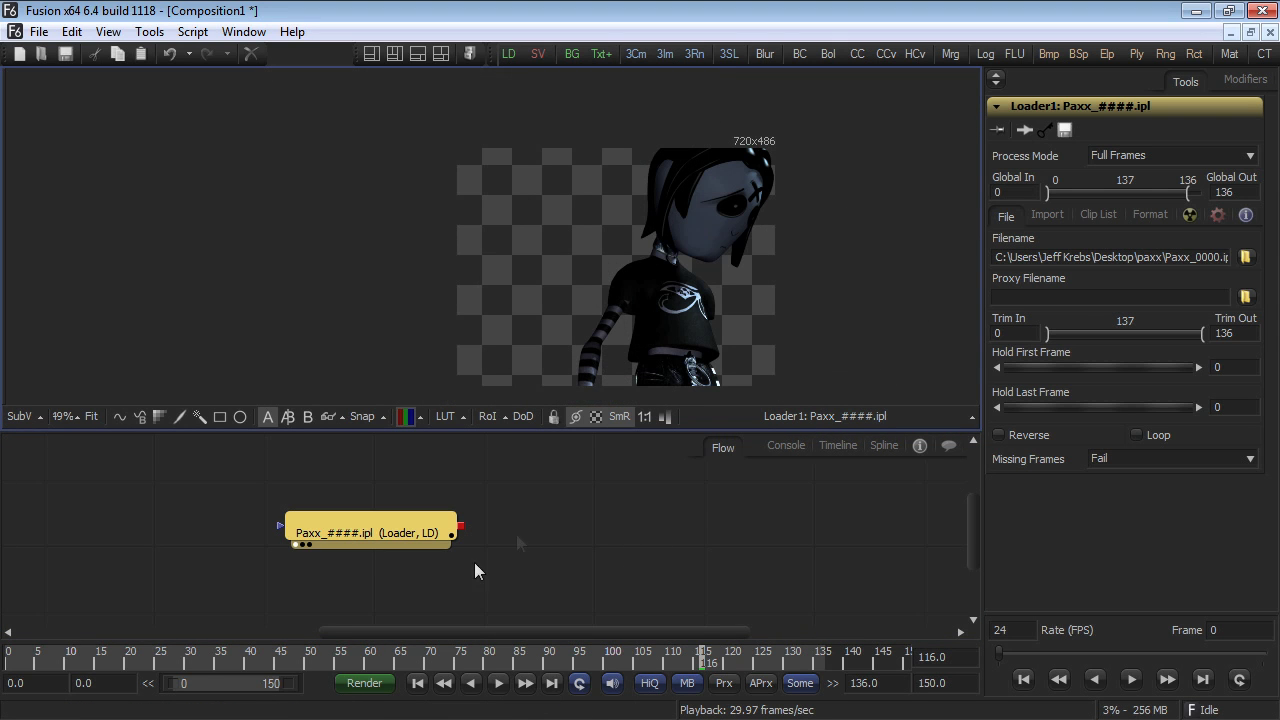
click(281, 652)
key(space)
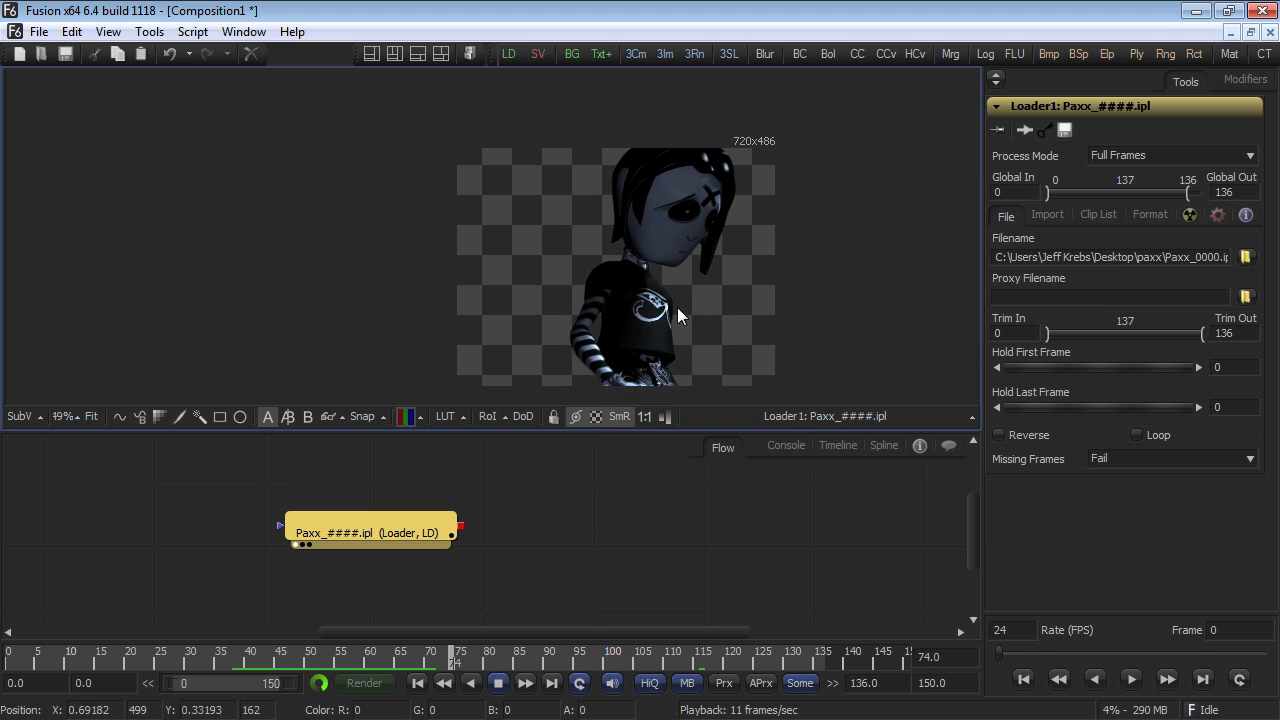
key(ctrl+f)
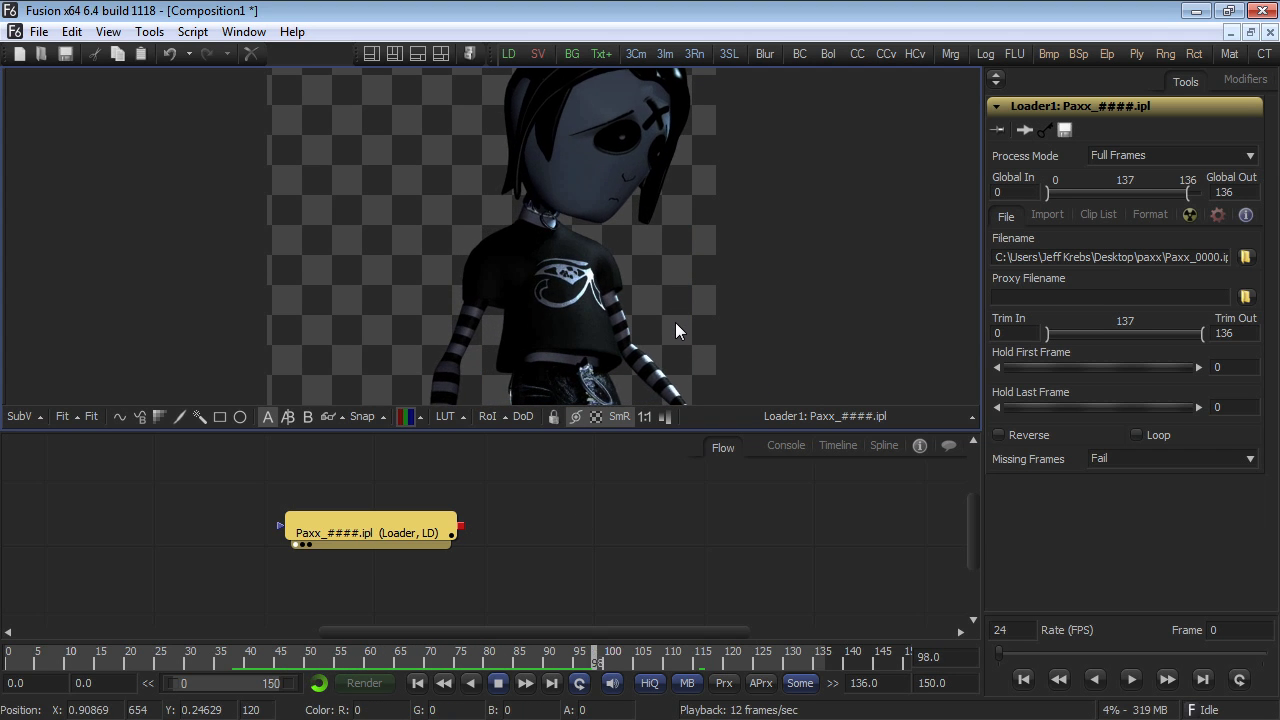
key(space)
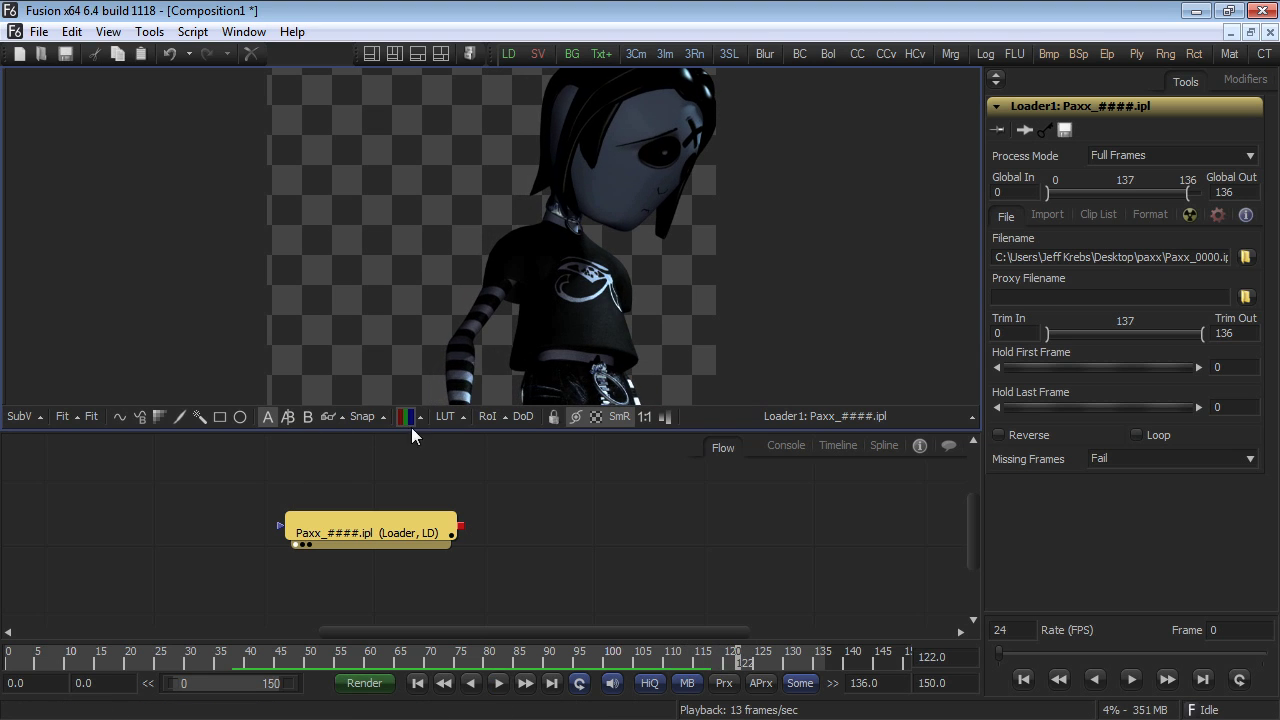
click(420, 425)
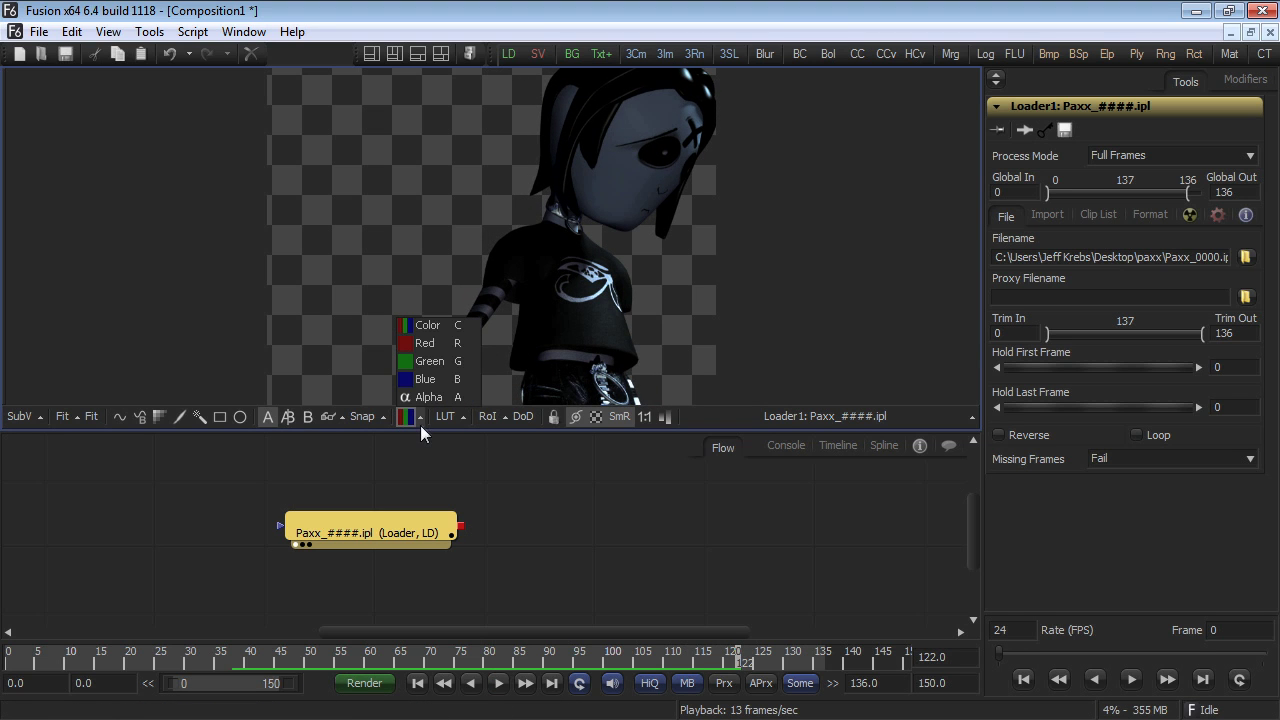
click(426, 398)
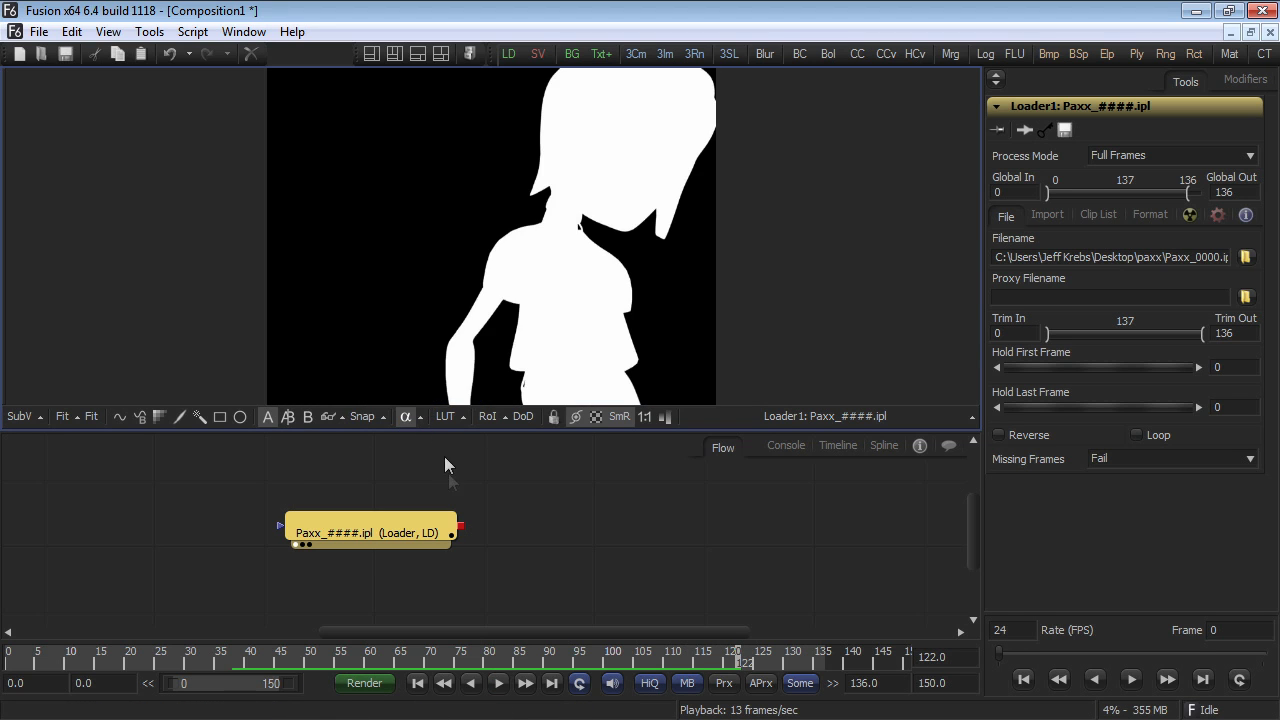
drag(393, 531, 348, 529)
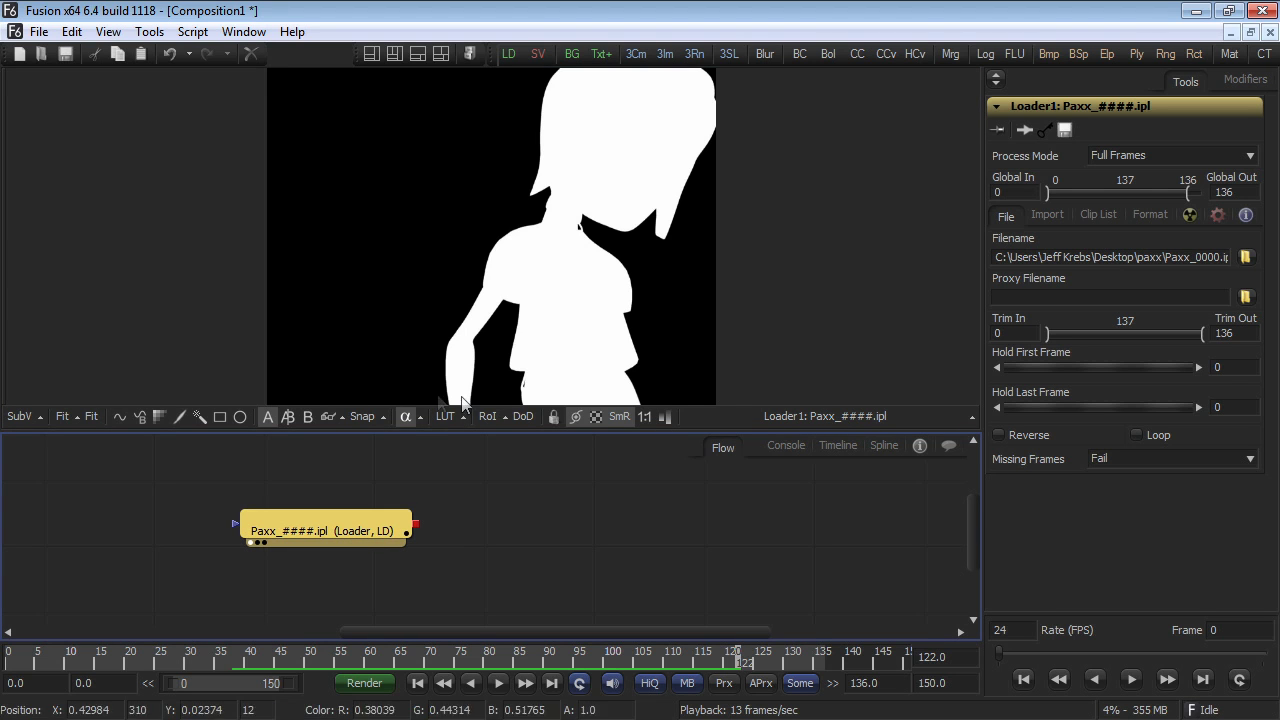
click(408, 419)
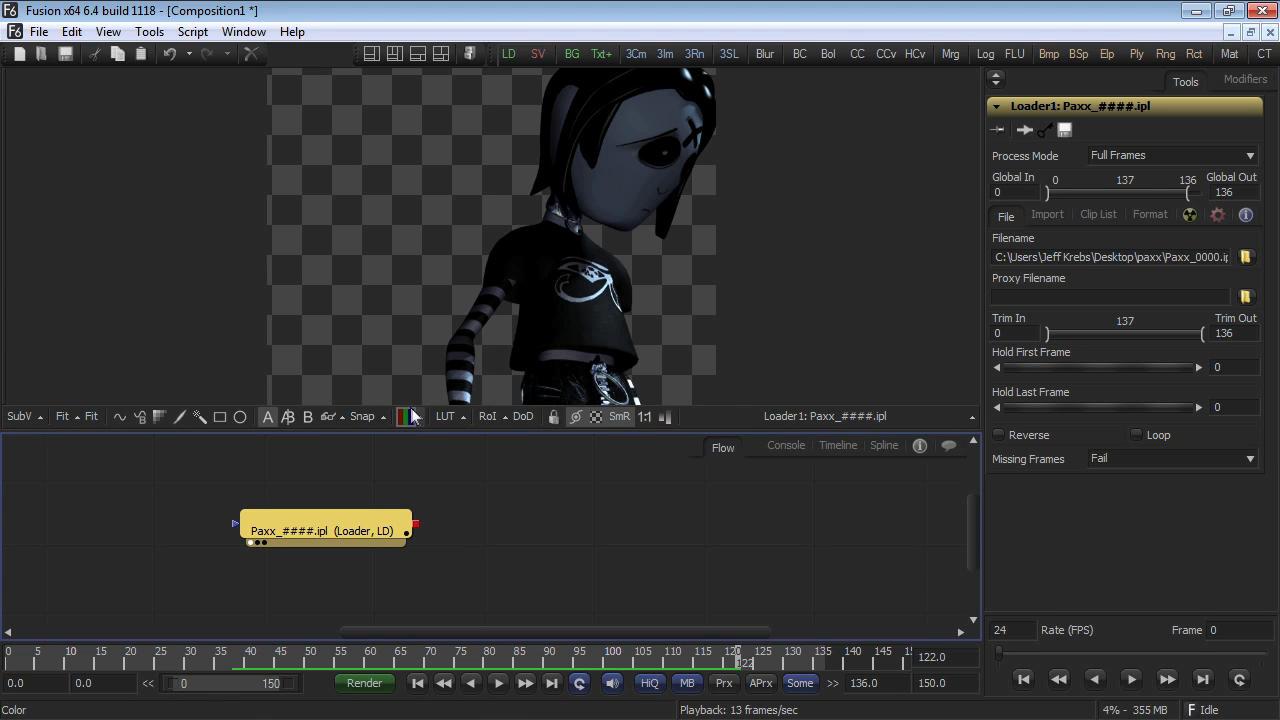
Step: Tint the character warm orange with ColorCorrector1's master Tint at -0.91440
drag(372, 540, 362, 542)
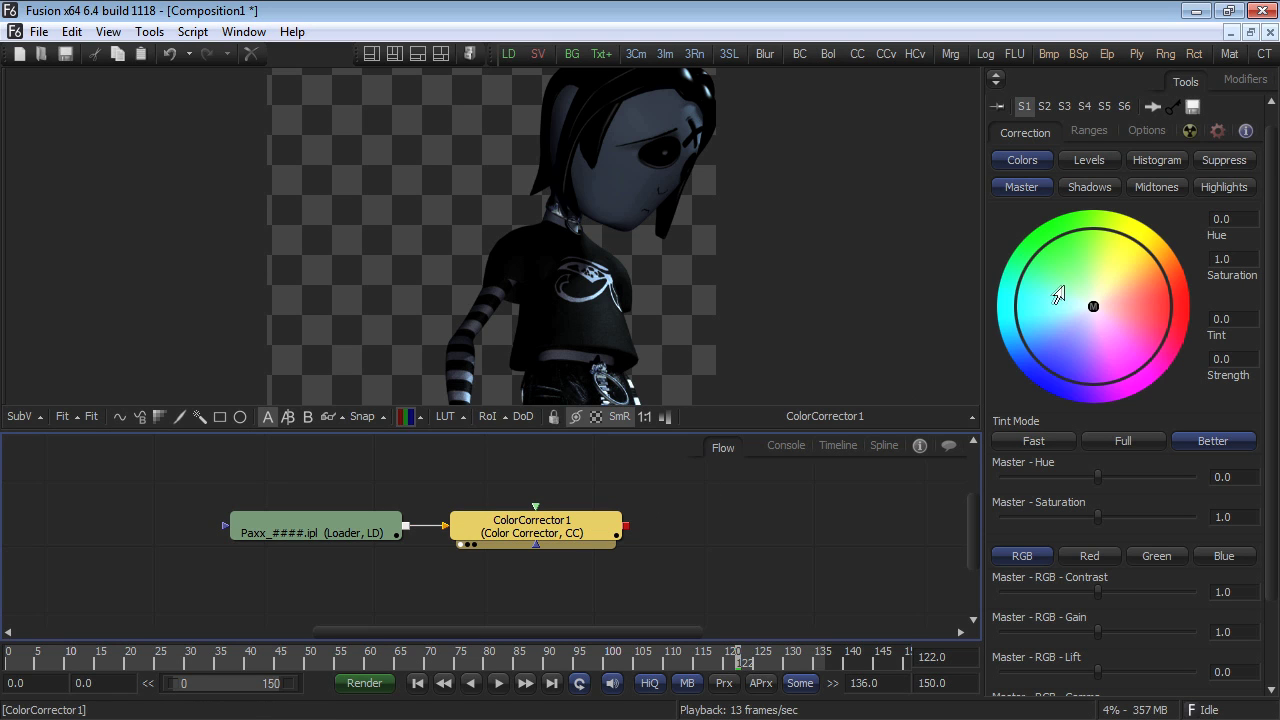
drag(1093, 311, 1150, 272)
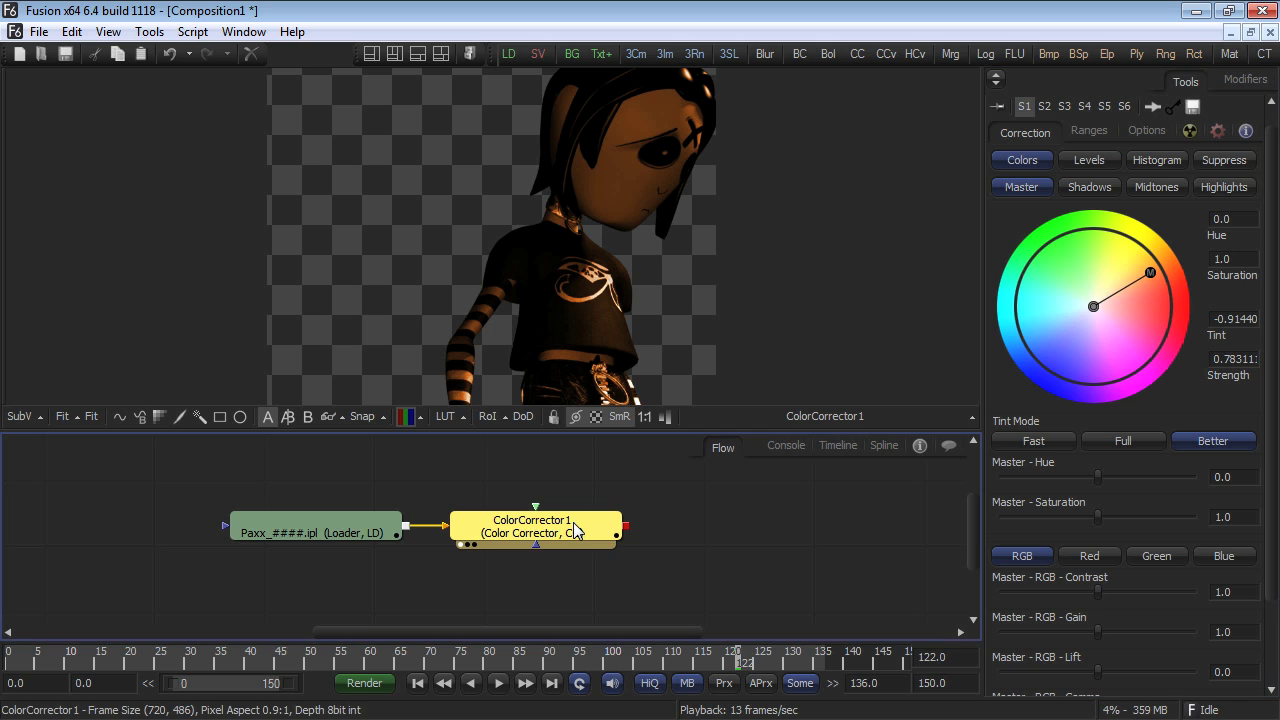
drag(640, 520, 662, 459)
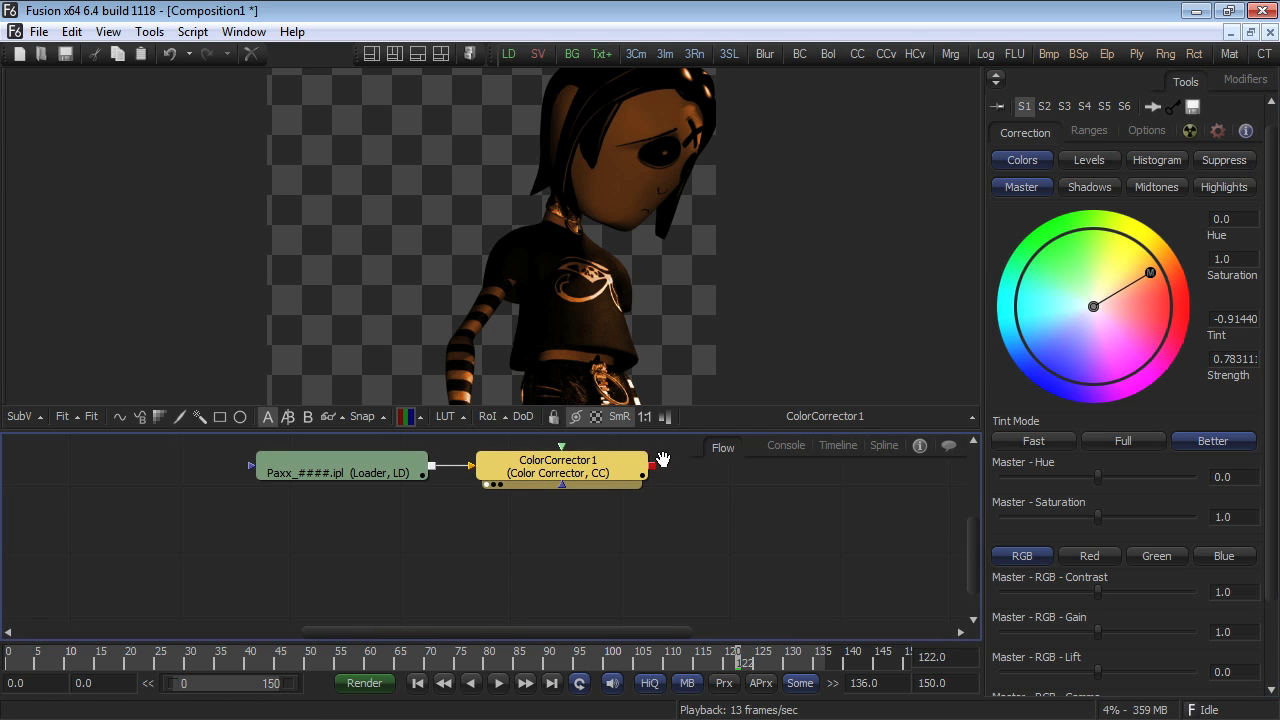
right_click(481, 526)
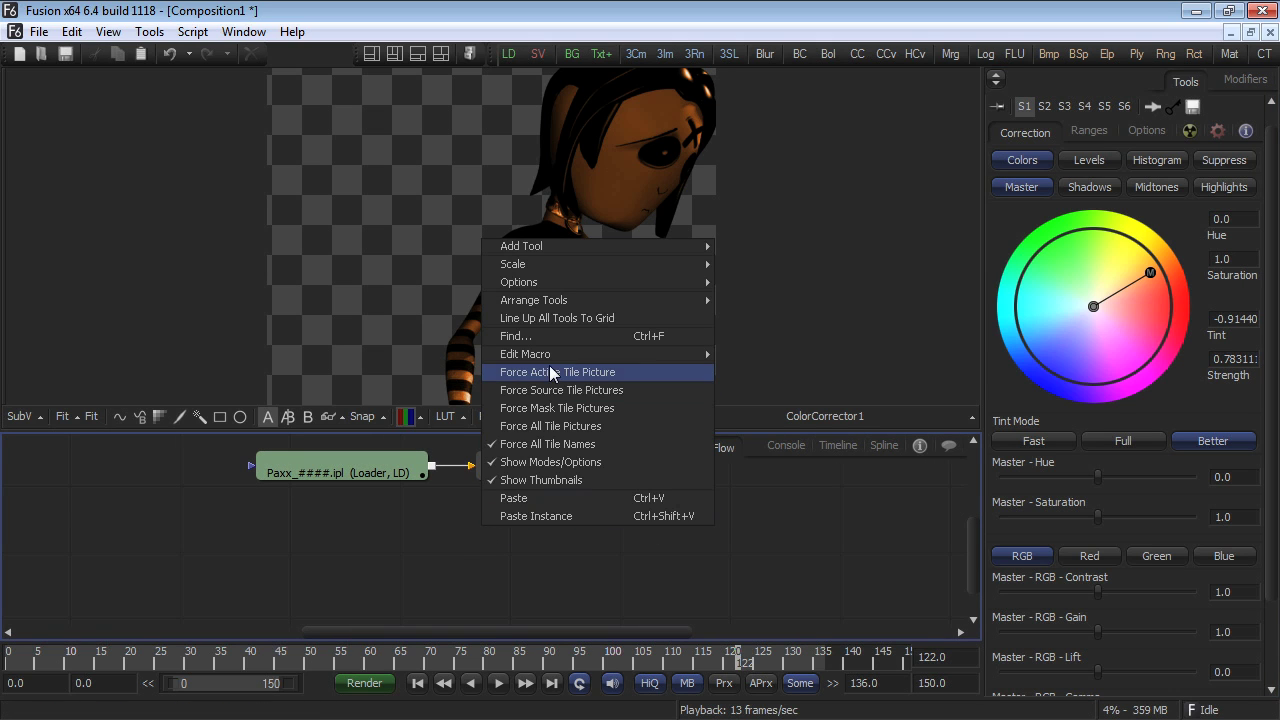
Step: Add a FastNoise generator and show it without checkerboard in a second viewer
mouse_move(562, 251)
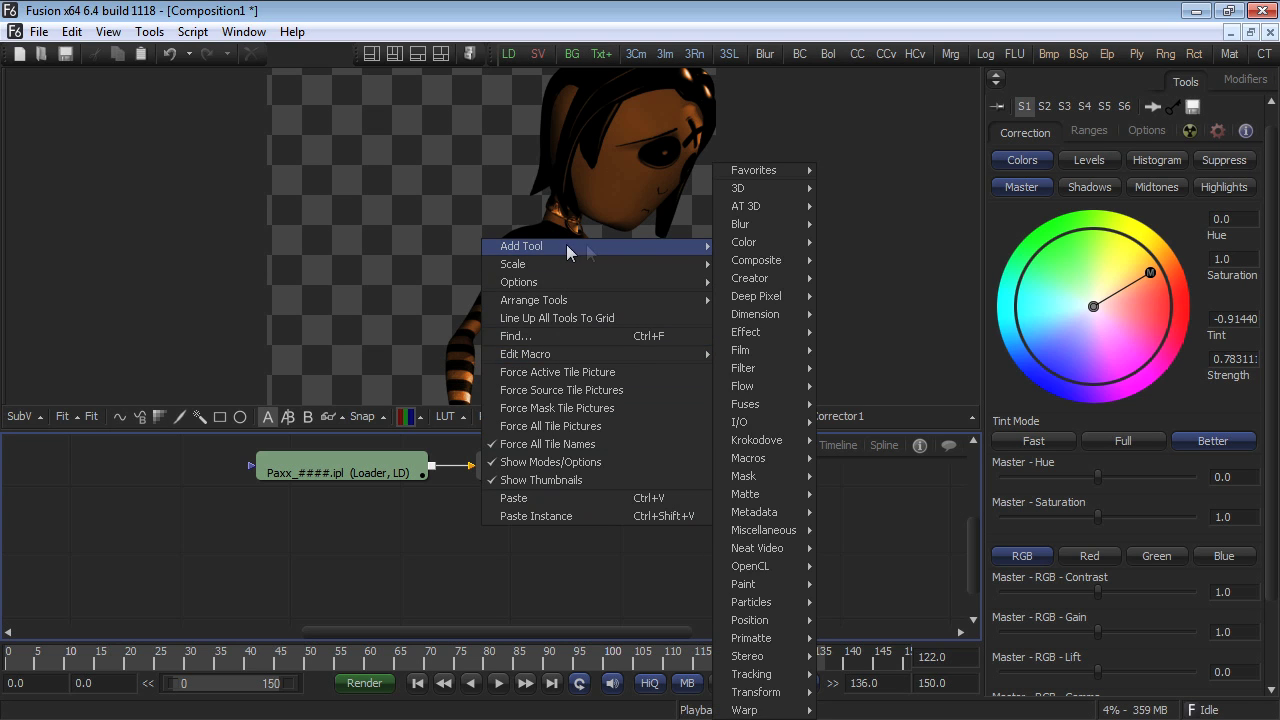
mouse_move(808, 282)
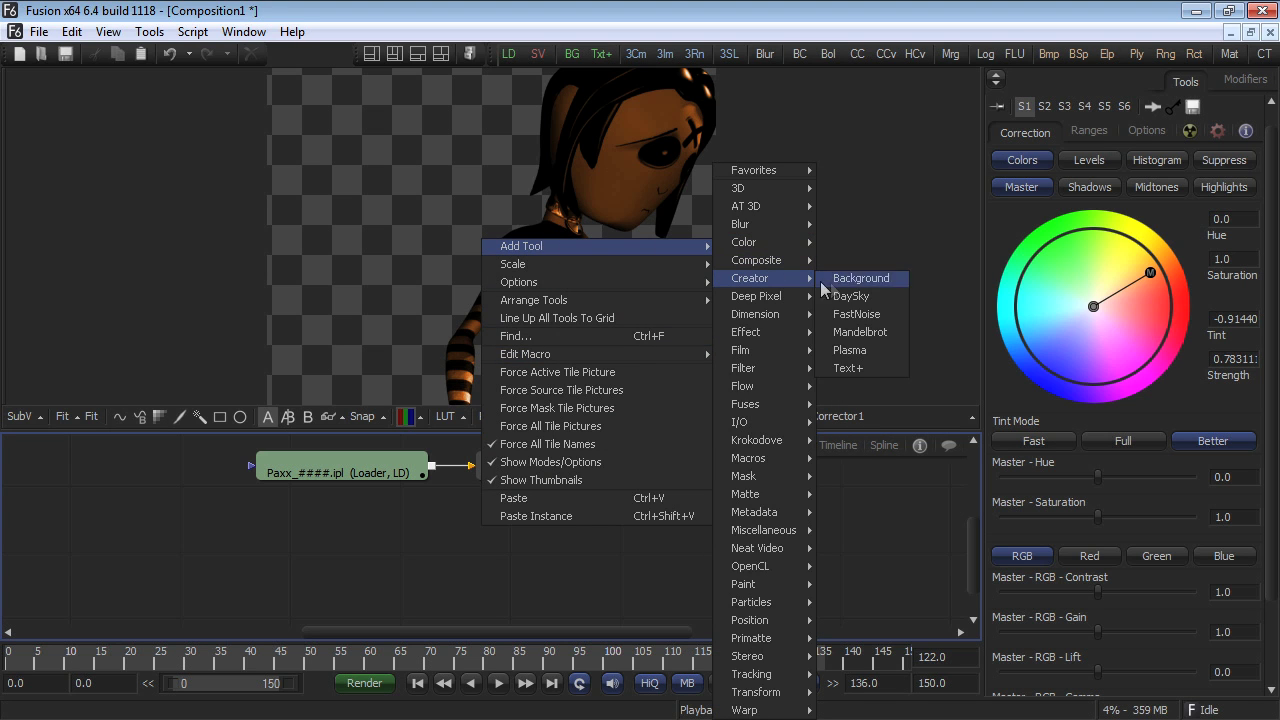
click(868, 320)
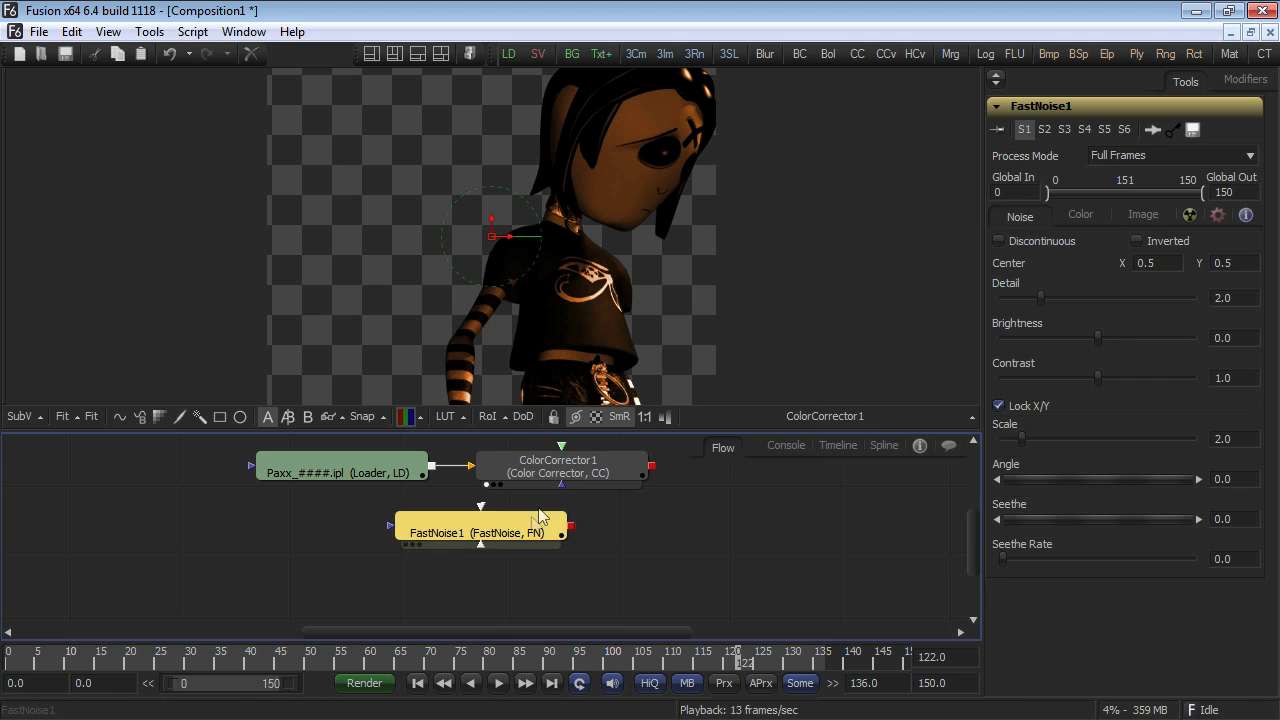
click(394, 53)
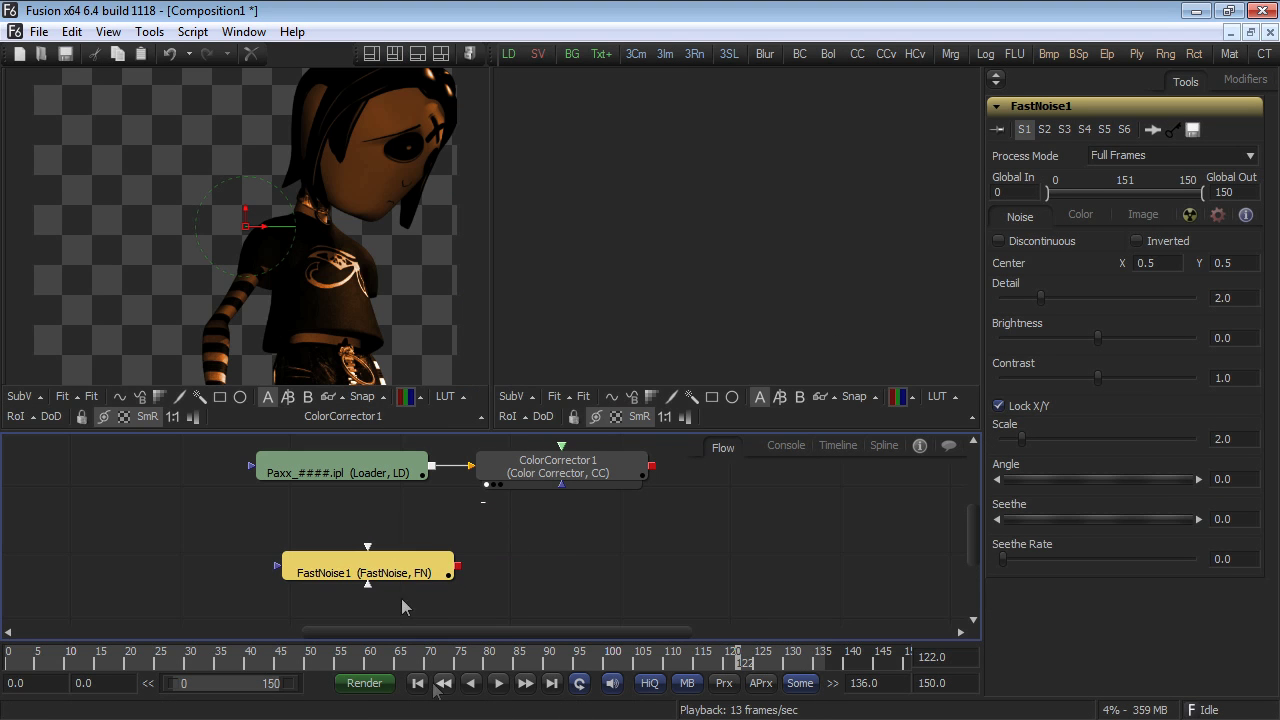
drag(400, 565, 645, 290)
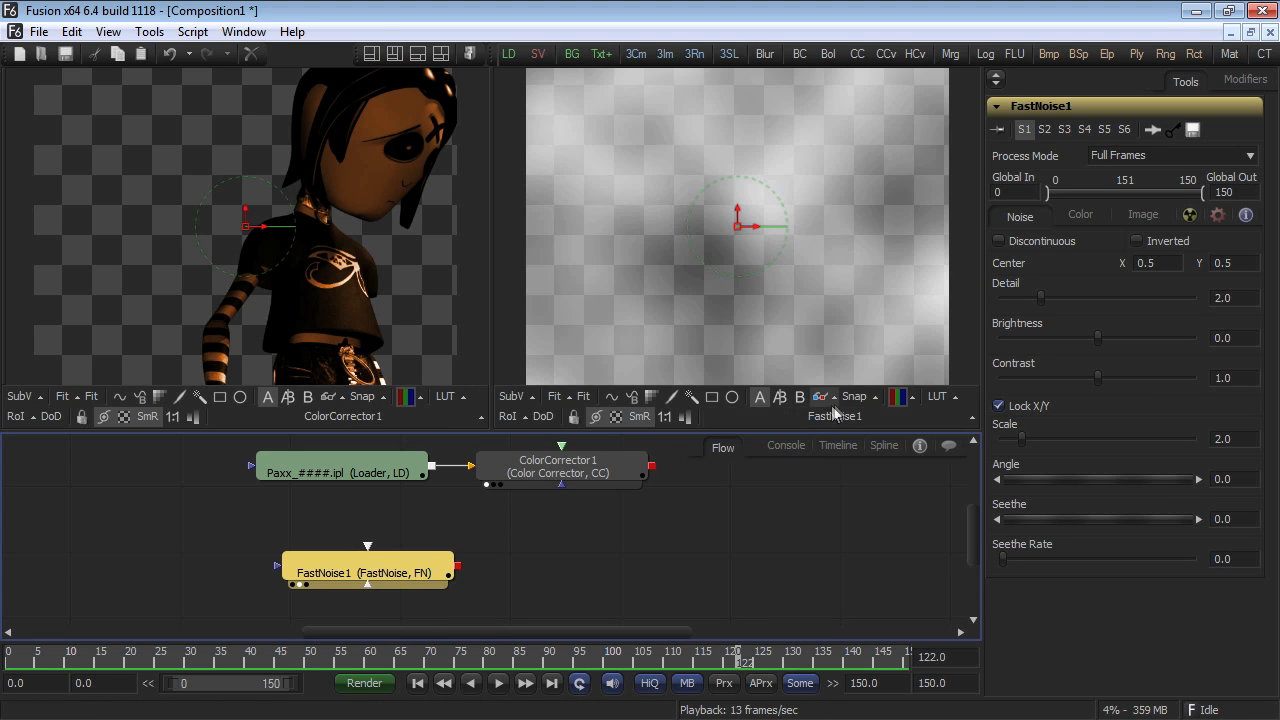
click(618, 417)
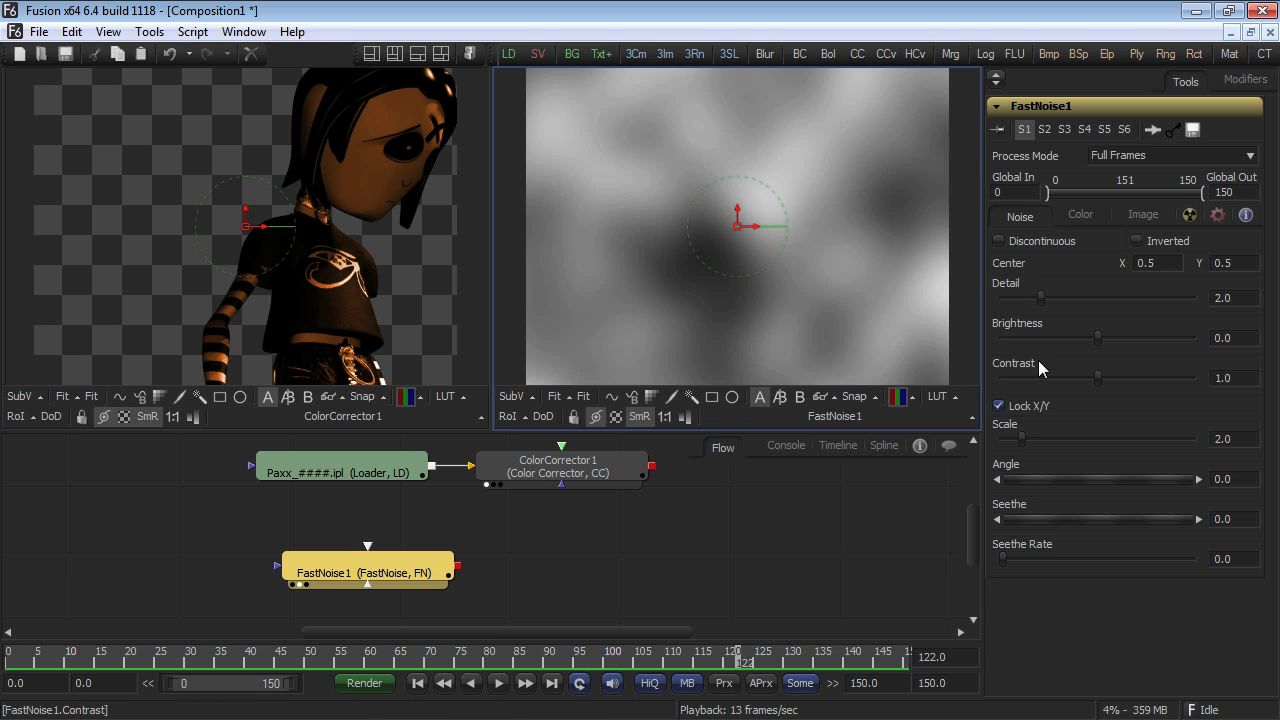
Step: Raise FastNoise1's Detail, set Scale to 6.178, Seethe to about 0.52 and Seethe Rate to about 0.65
drag(1041, 299, 1092, 297)
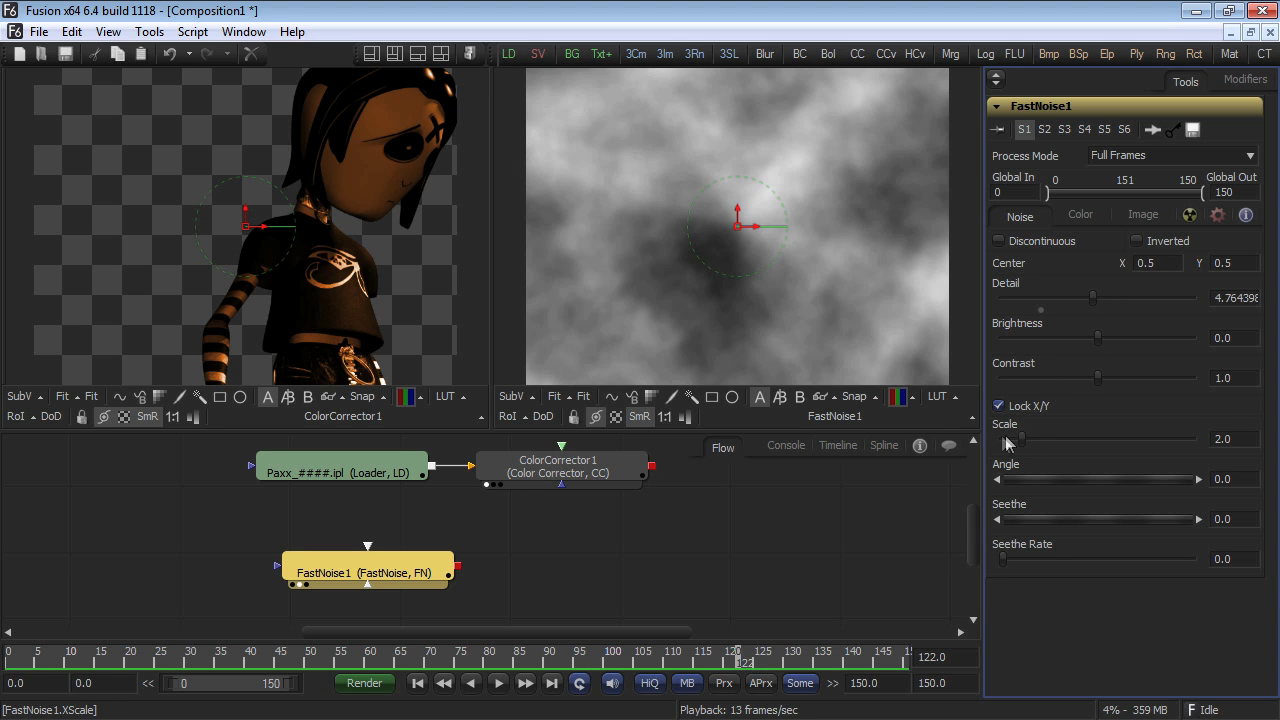
drag(1021, 437, 1060, 422)
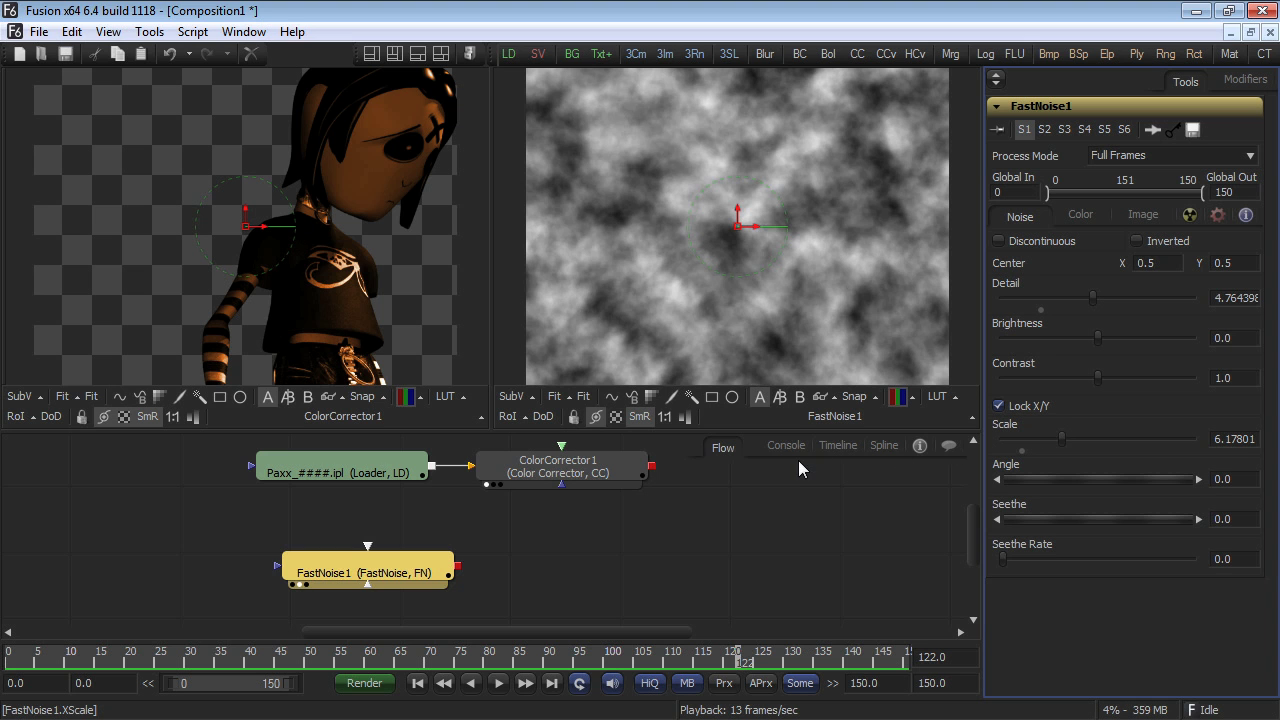
drag(1060, 516, 1186, 517)
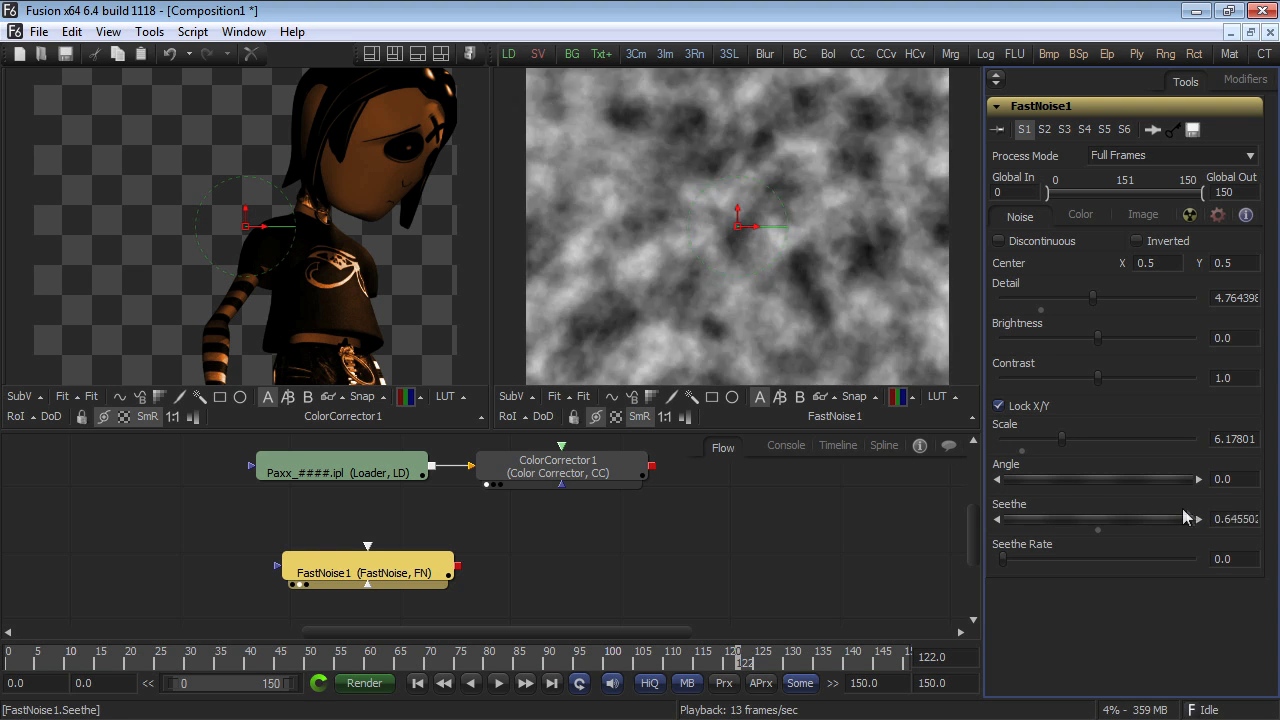
drag(1000, 560, 1018, 562)
key(space)
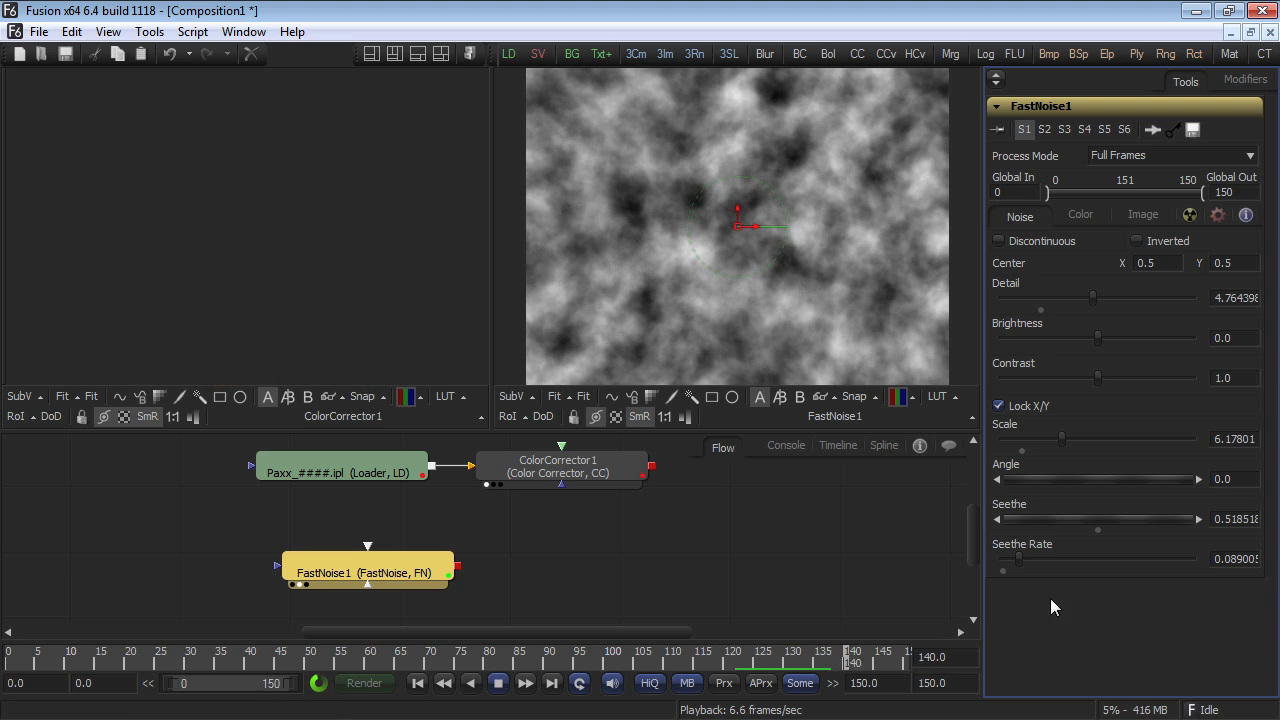
key(space)
drag(1018, 560, 1130, 567)
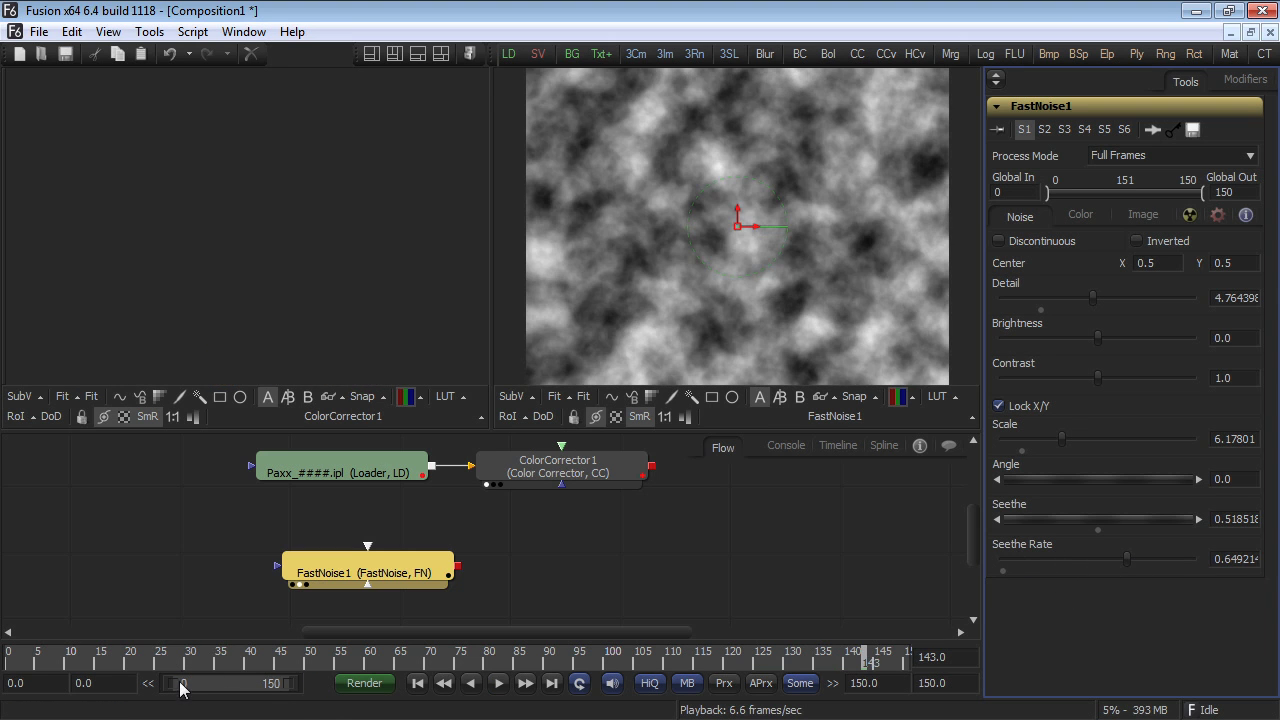
drag(178, 662, 112, 664)
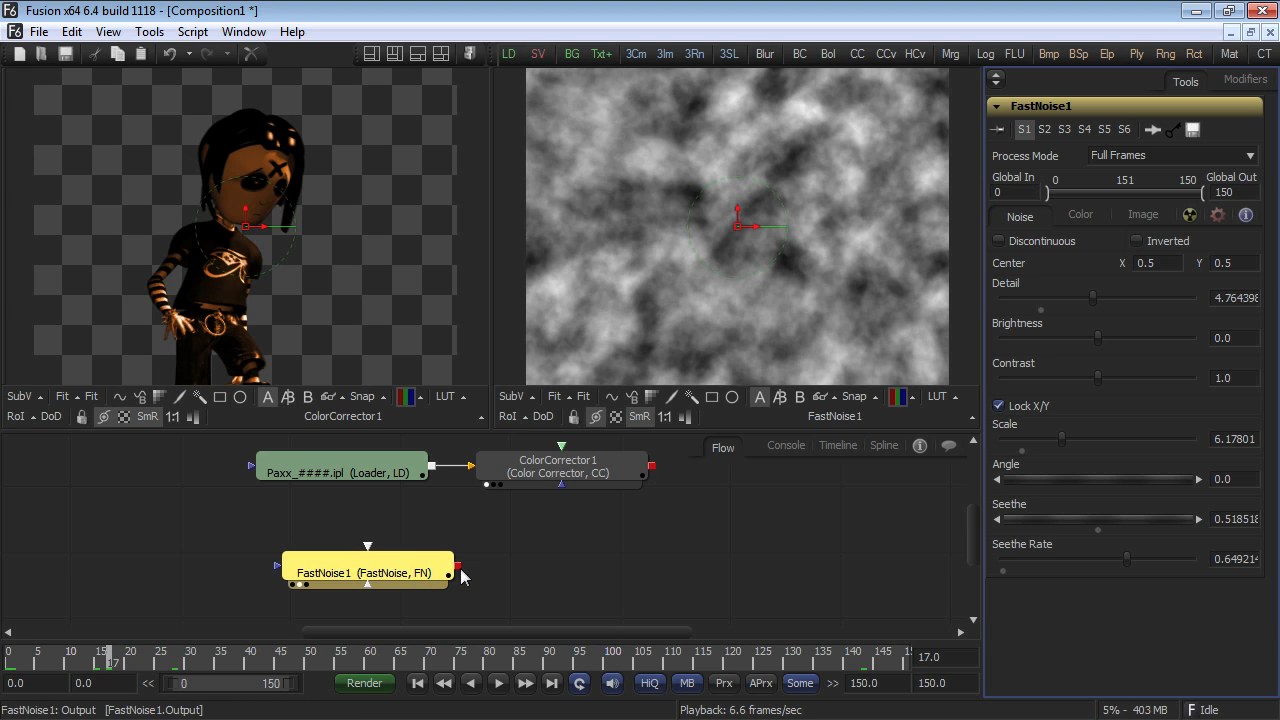
Step: Wire FastNoise1's output into ColorCorrector1's Effect Mask input so the tint appears in patches
drag(459, 570, 563, 490)
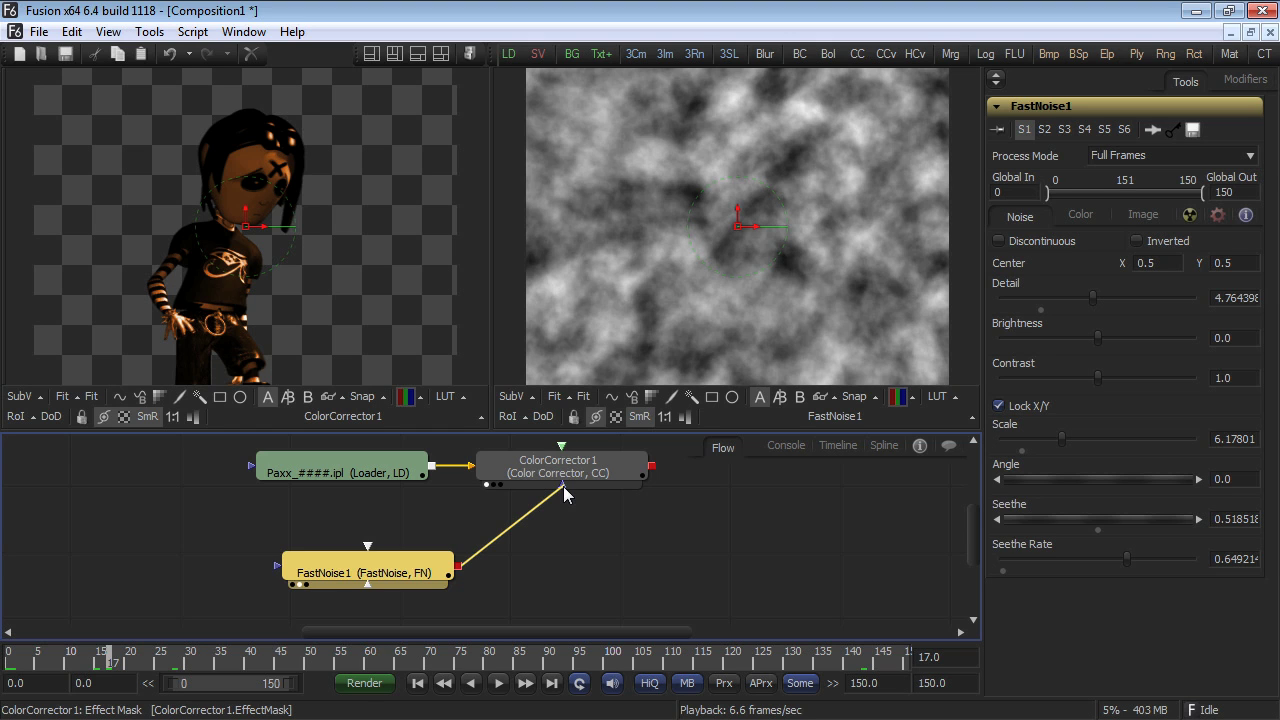
drag(563, 486, 562, 446)
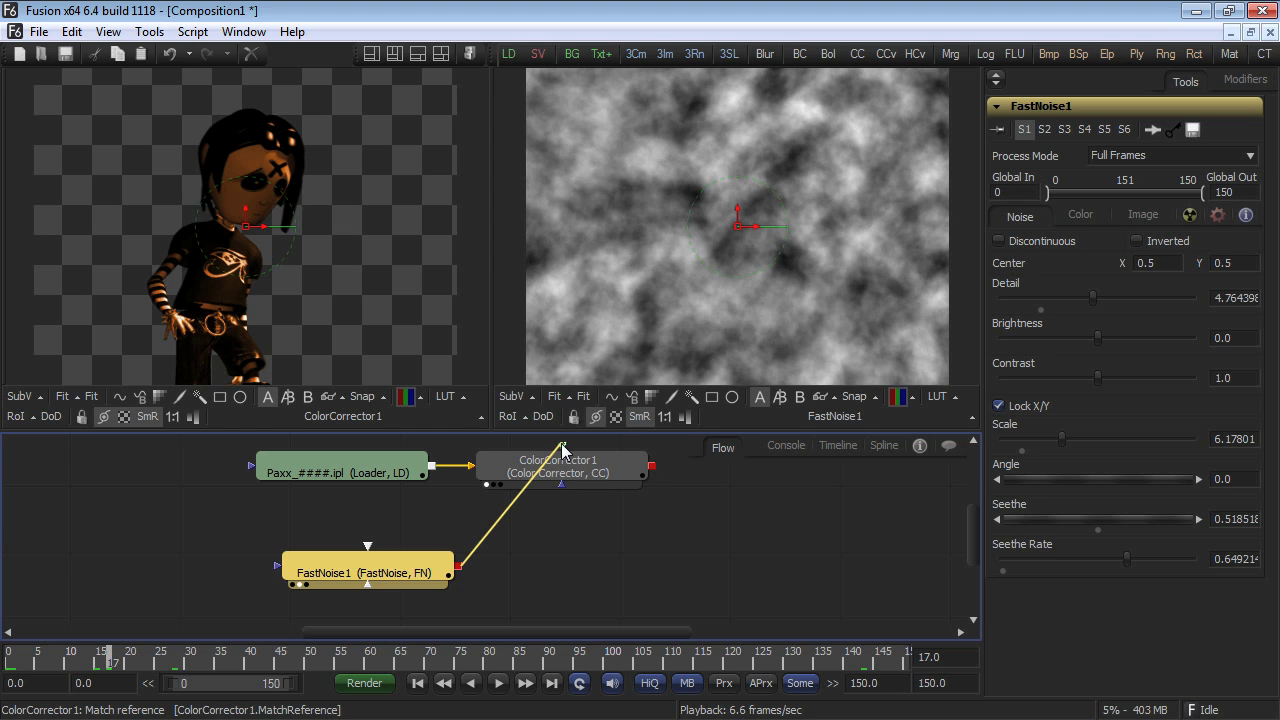
drag(562, 446, 562, 446)
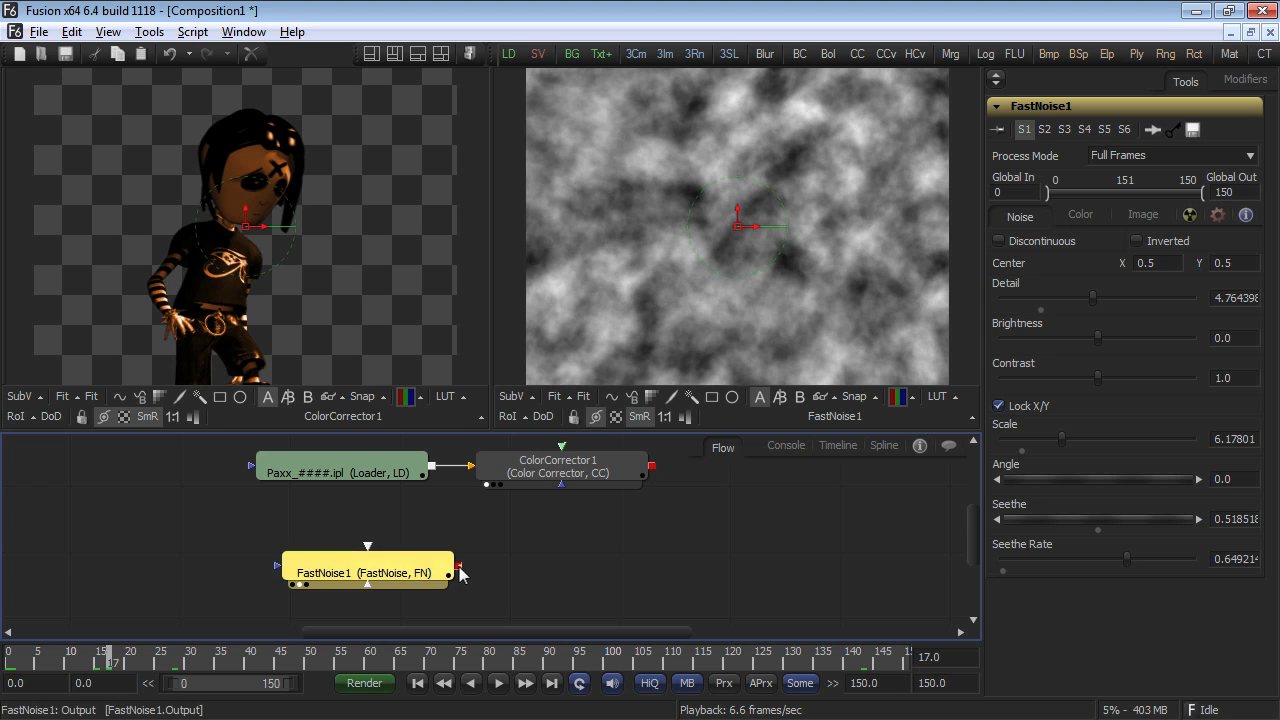
drag(463, 575, 561, 483)
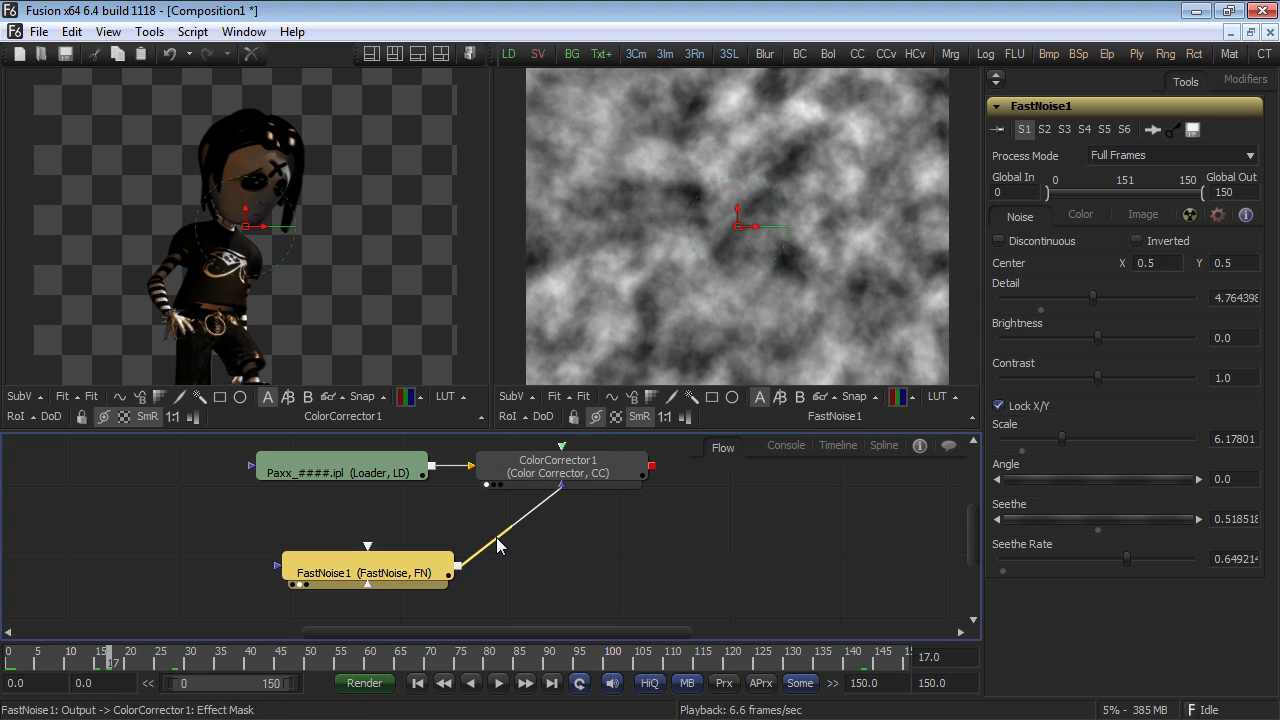
drag(497, 543, 557, 492)
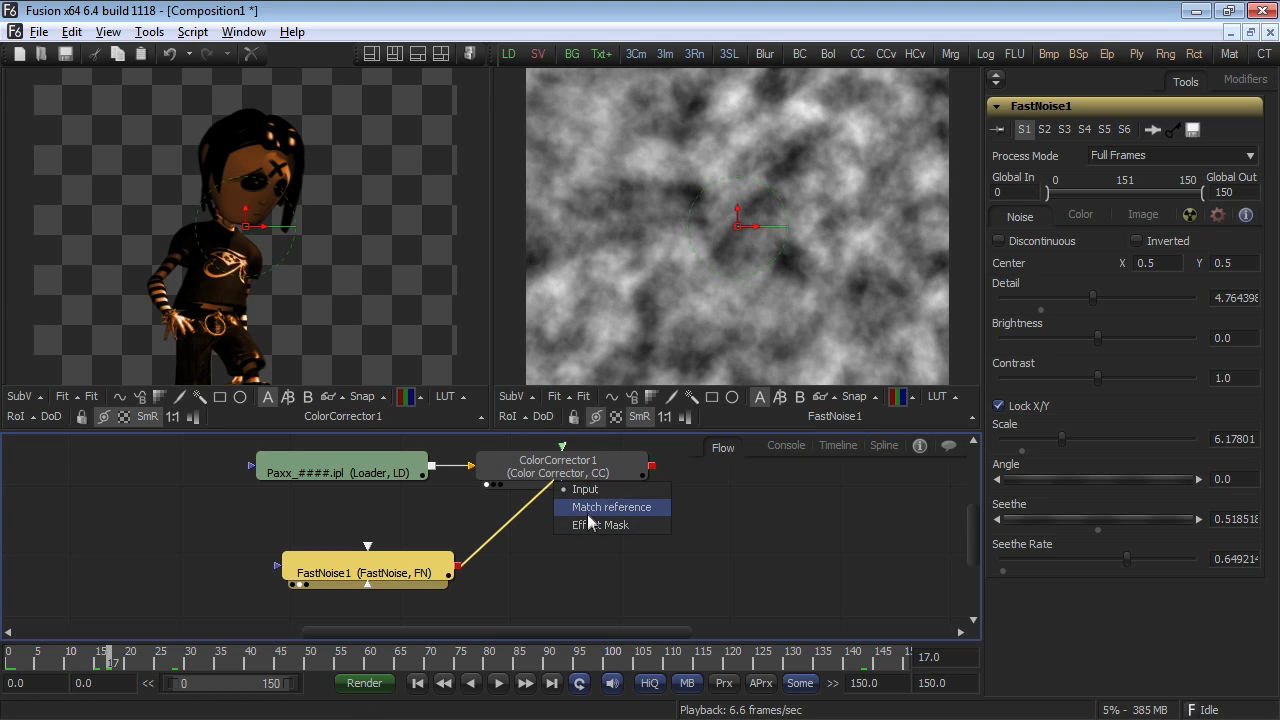
click(590, 524)
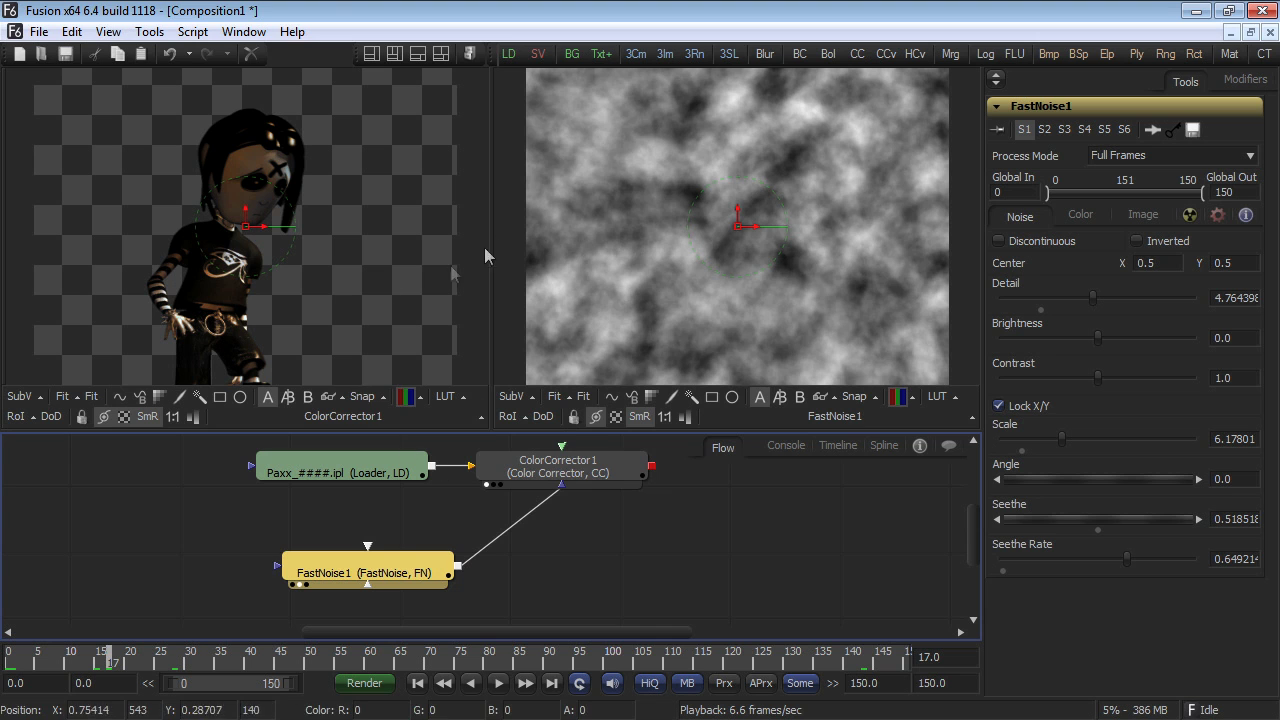
Step: Return to a single large viewer and raise FastNoise1's Seethe to about 1.14
click(371, 53)
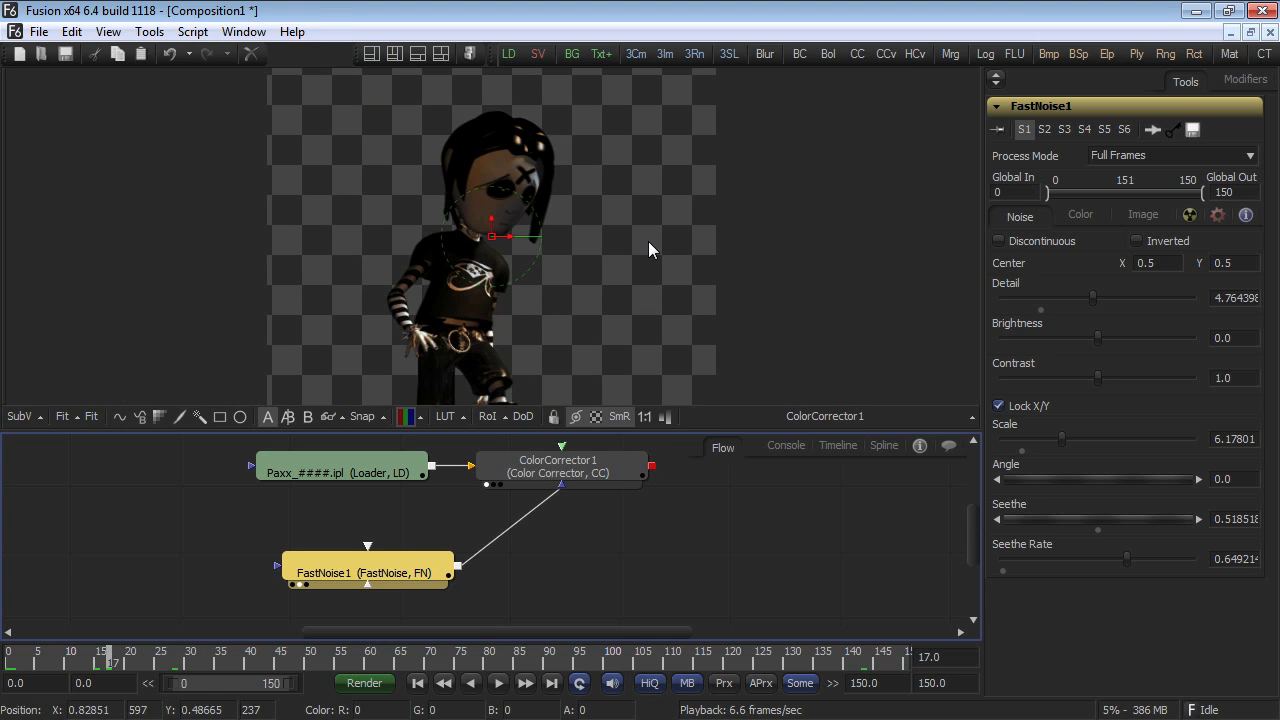
scroll(649, 240, up, 3)
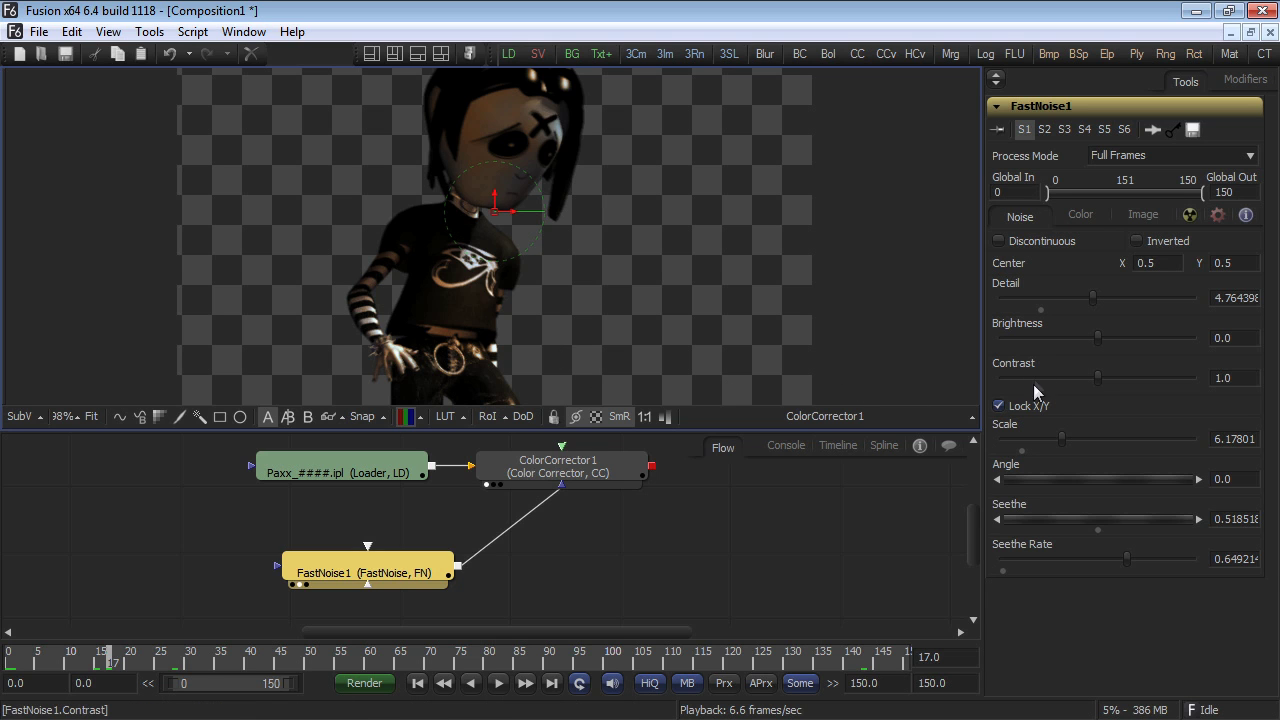
click(370, 572)
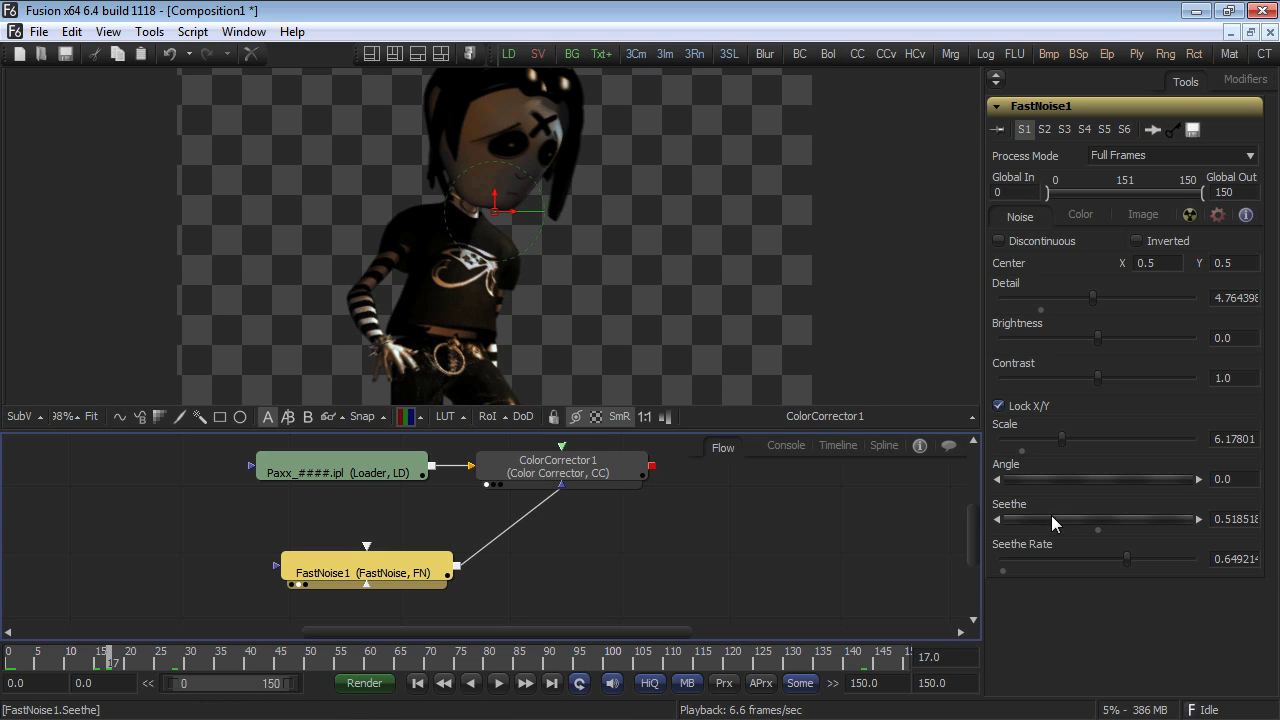
drag(1051, 515, 1168, 525)
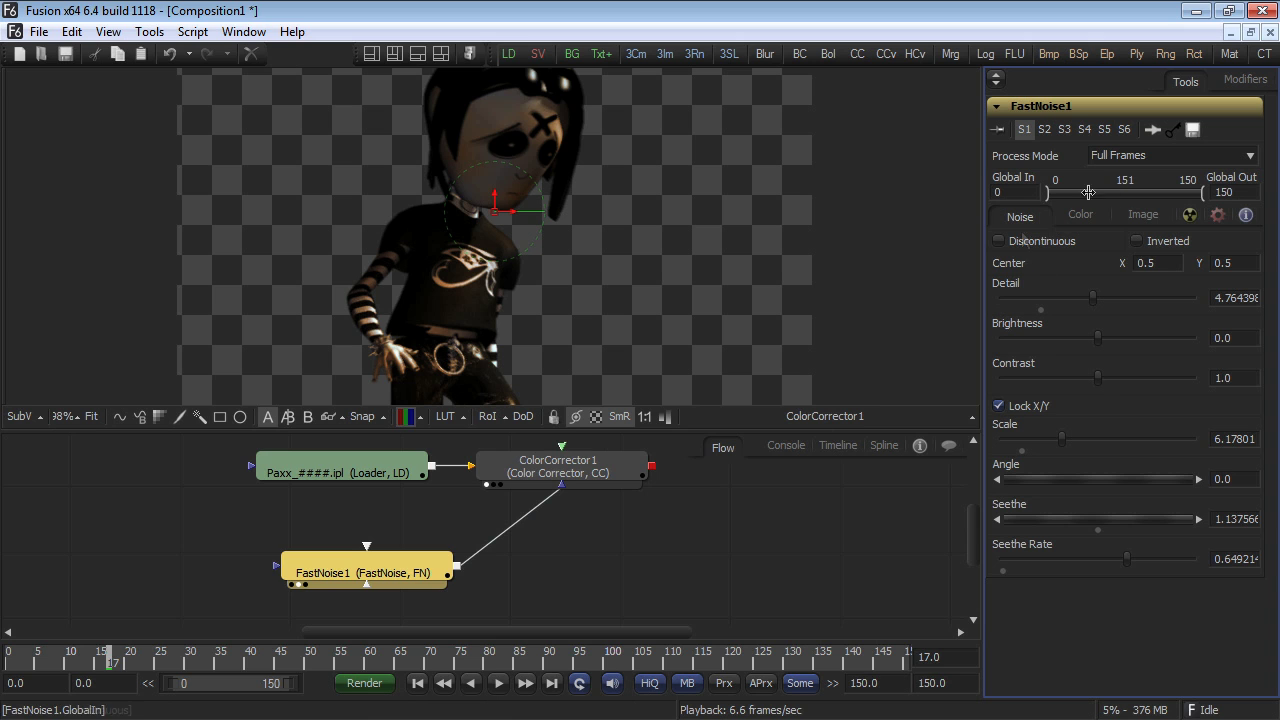
click(562, 466)
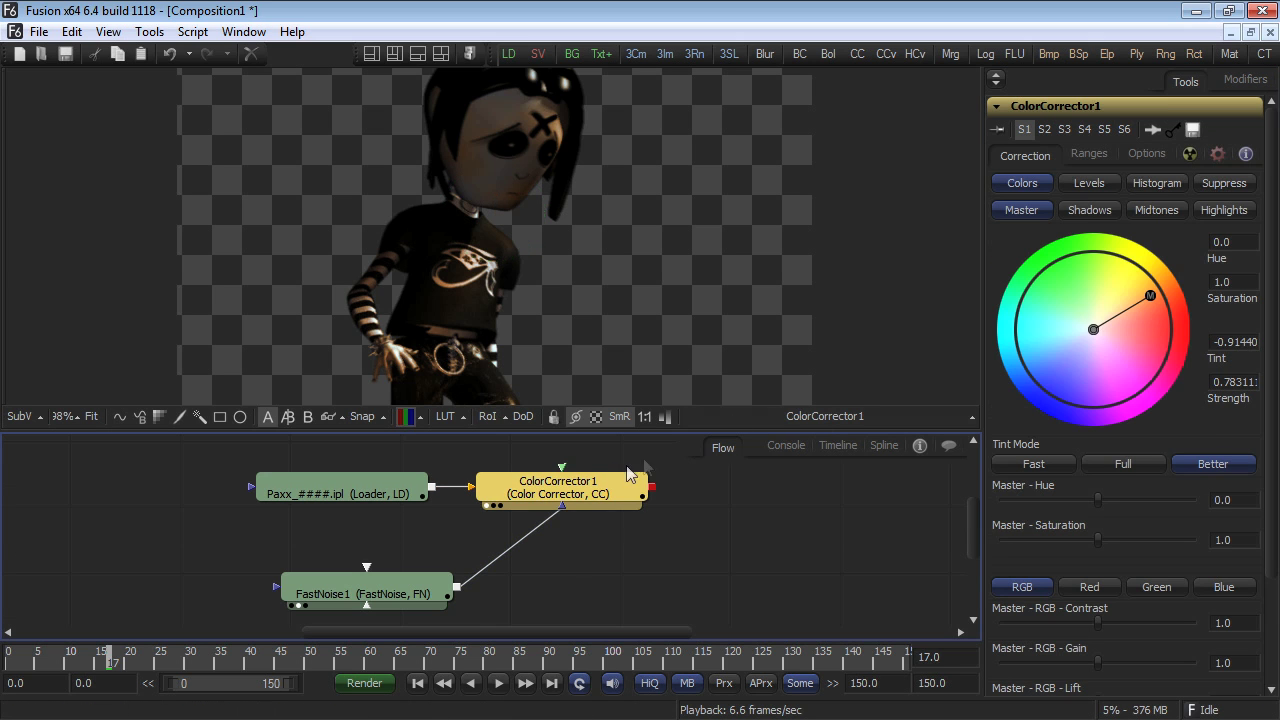
Step: Keep ColorCorrector1's mask channel on Alpha and lower its High level to 0.794702
click(1189, 158)
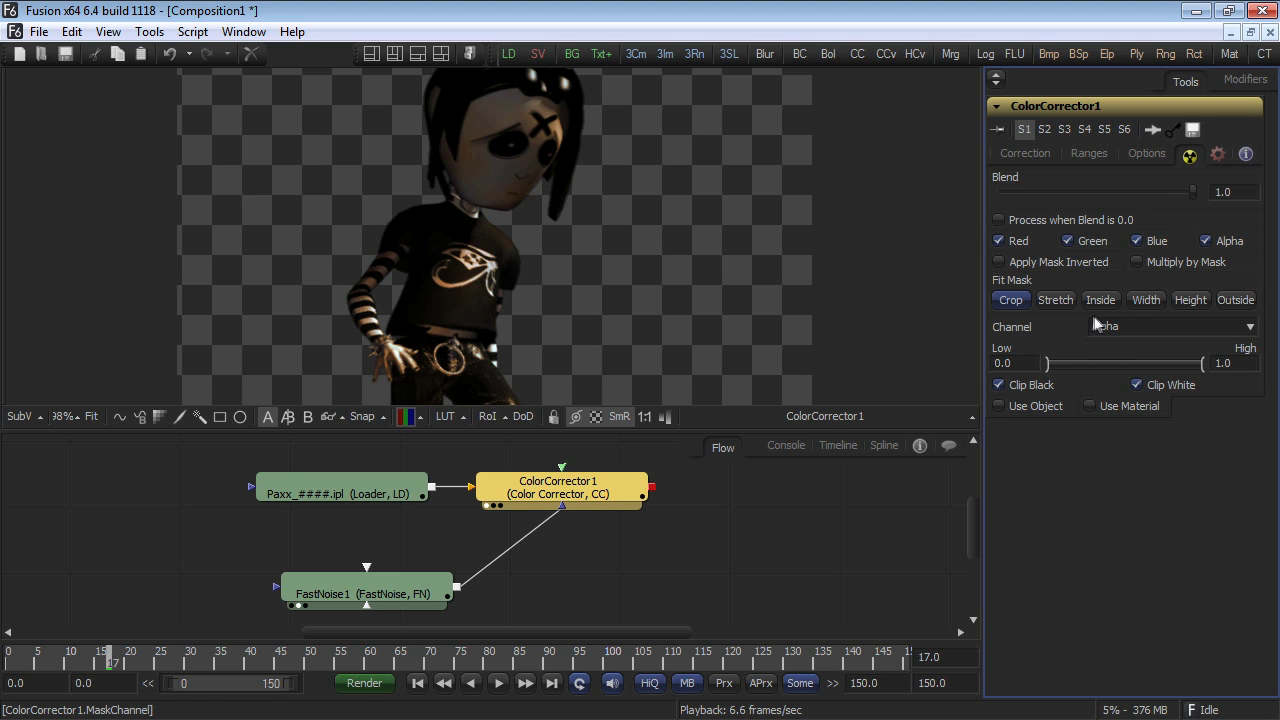
click(1117, 327)
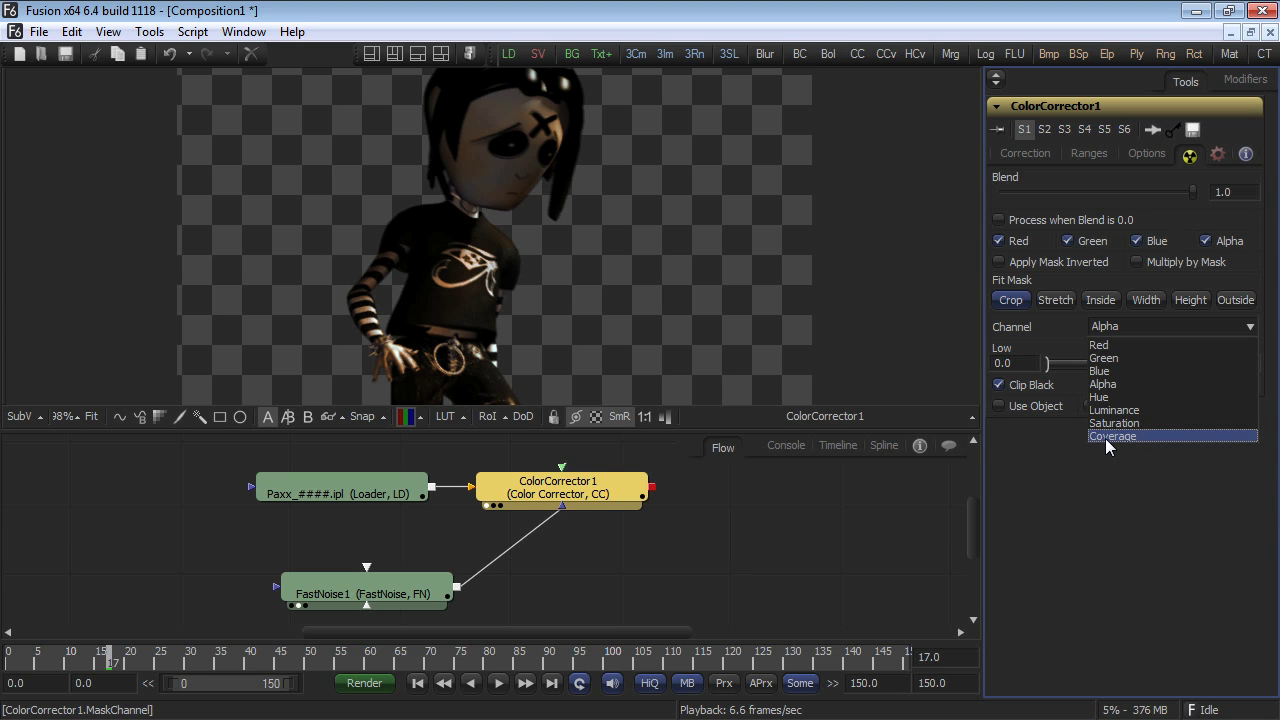
key(Escape)
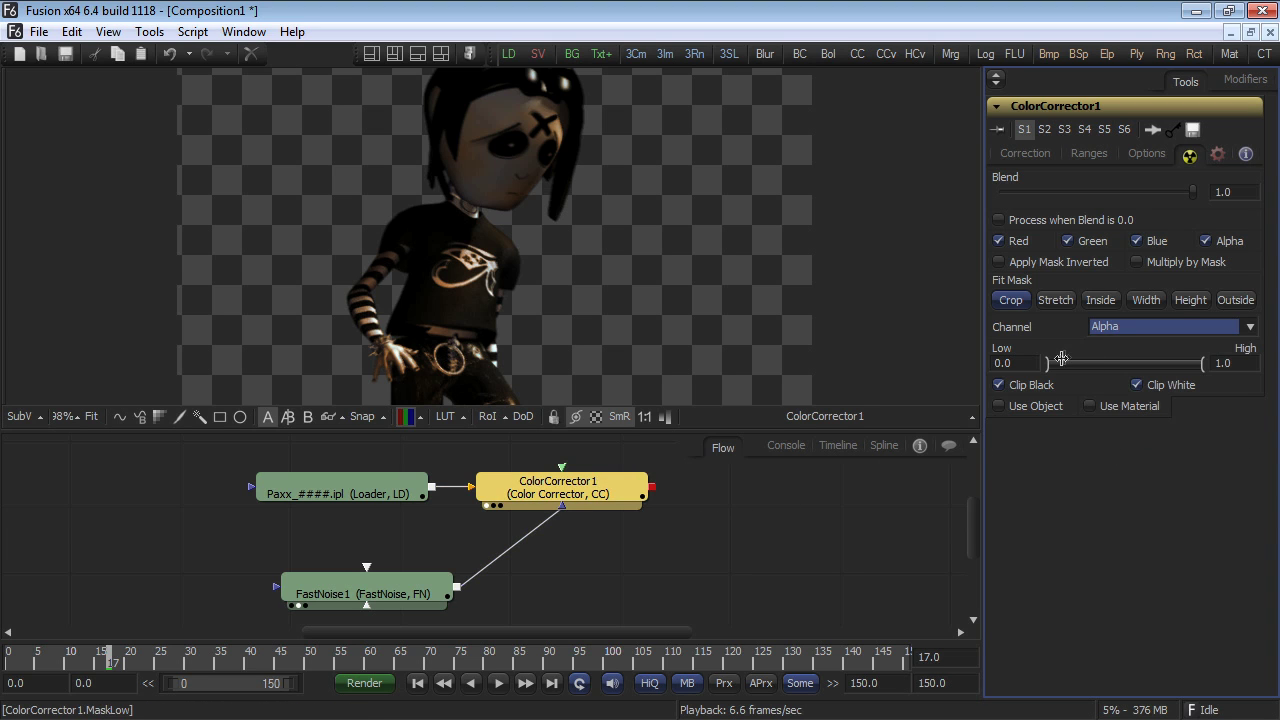
mouse_move(1045, 366)
mouse_down()
mouse_move(1190, 363)
mouse_move(1047, 364)
mouse_up()
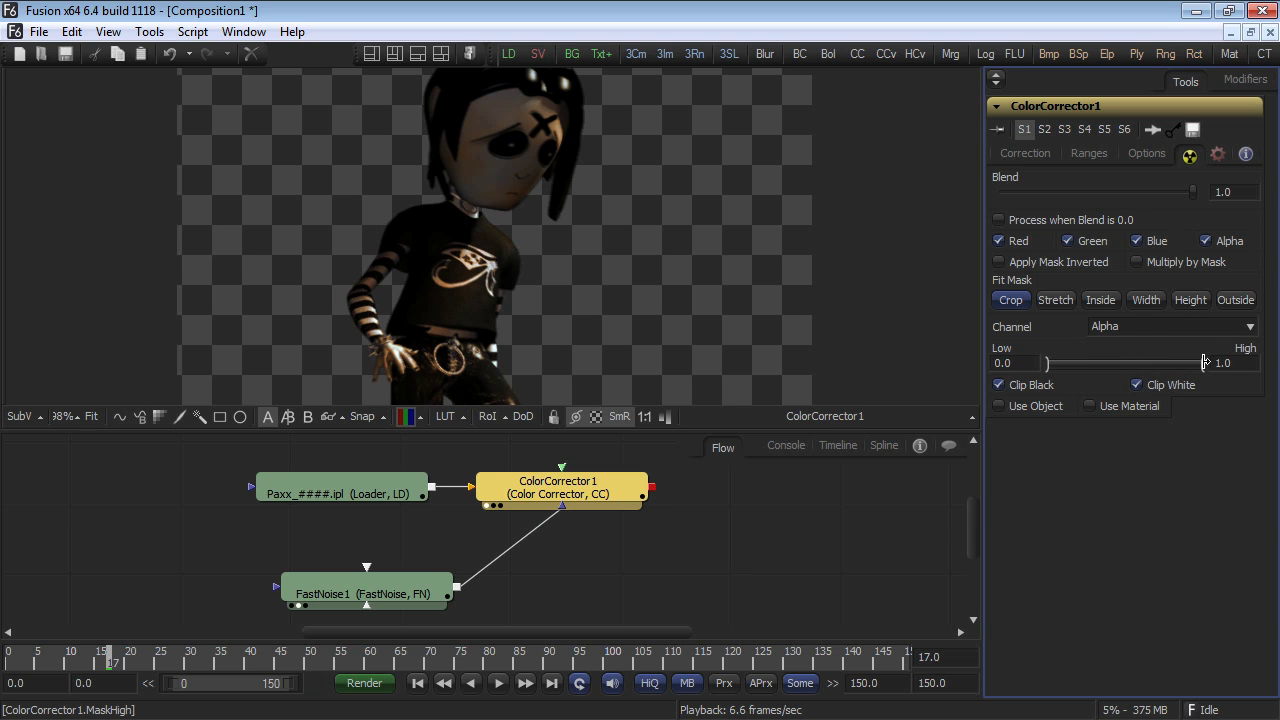
drag(1205, 362, 1174, 364)
right_click(1173, 370)
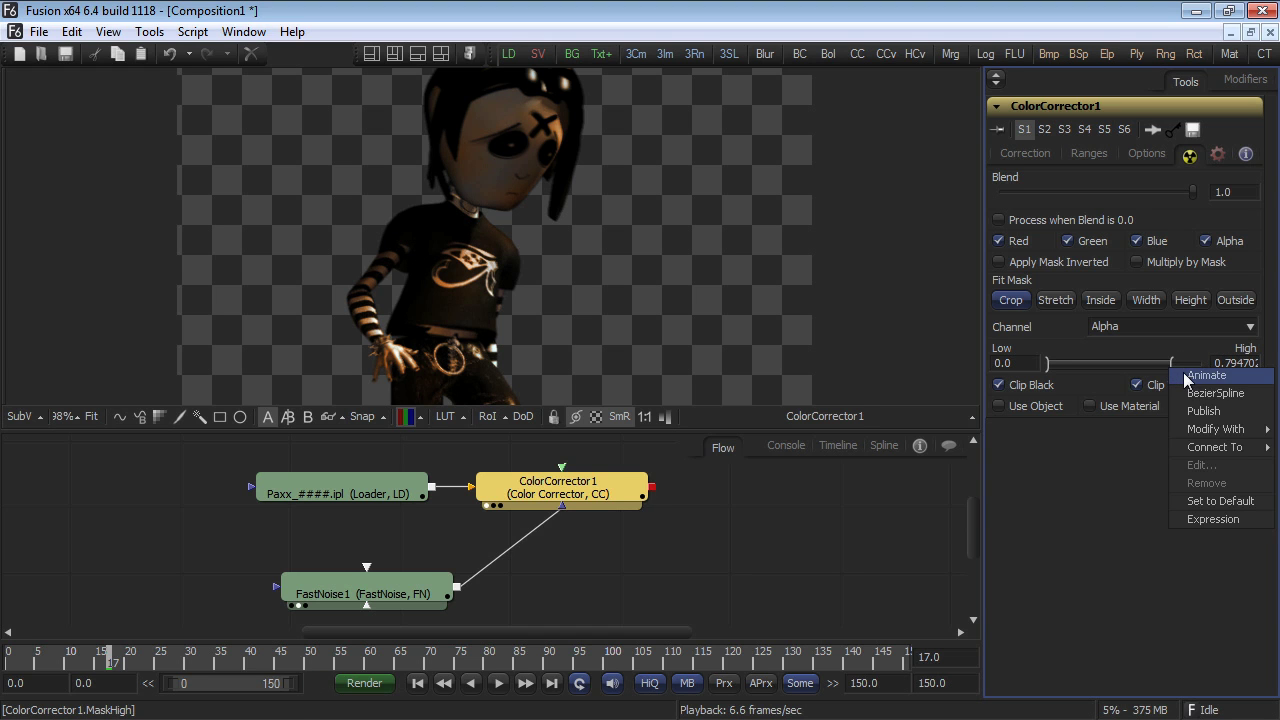
mouse_move(1203, 430)
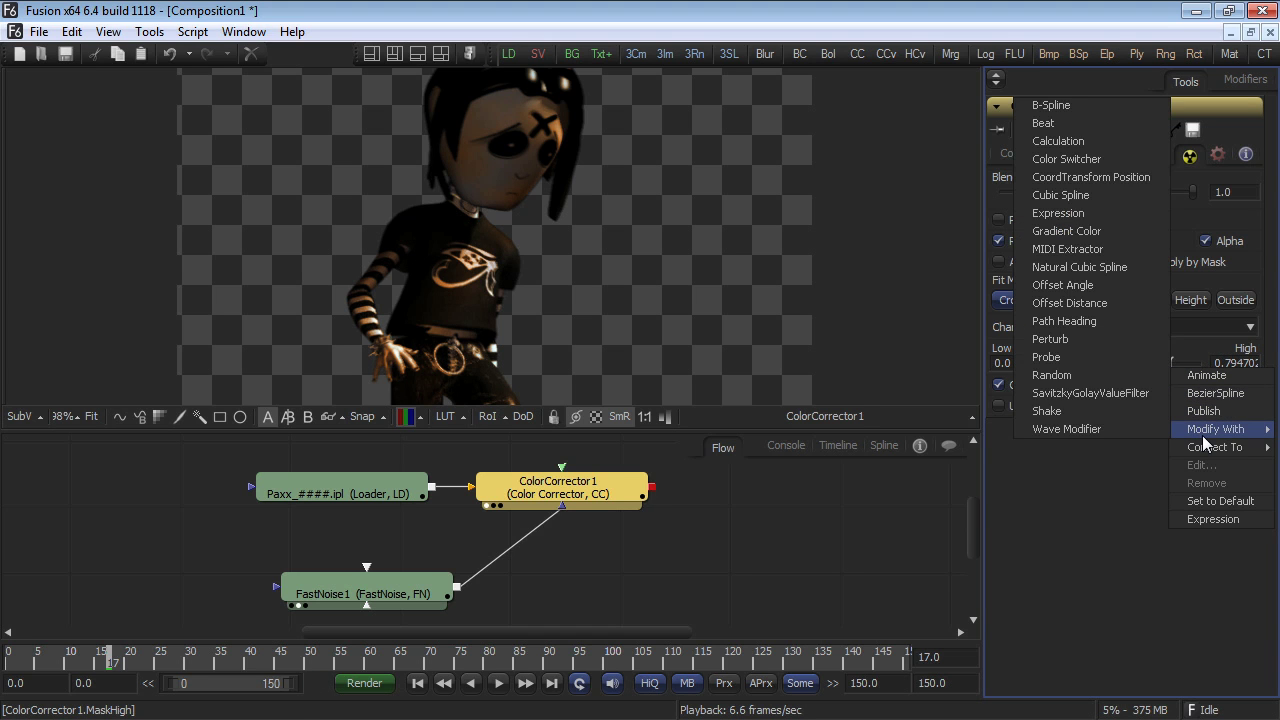
click(803, 499)
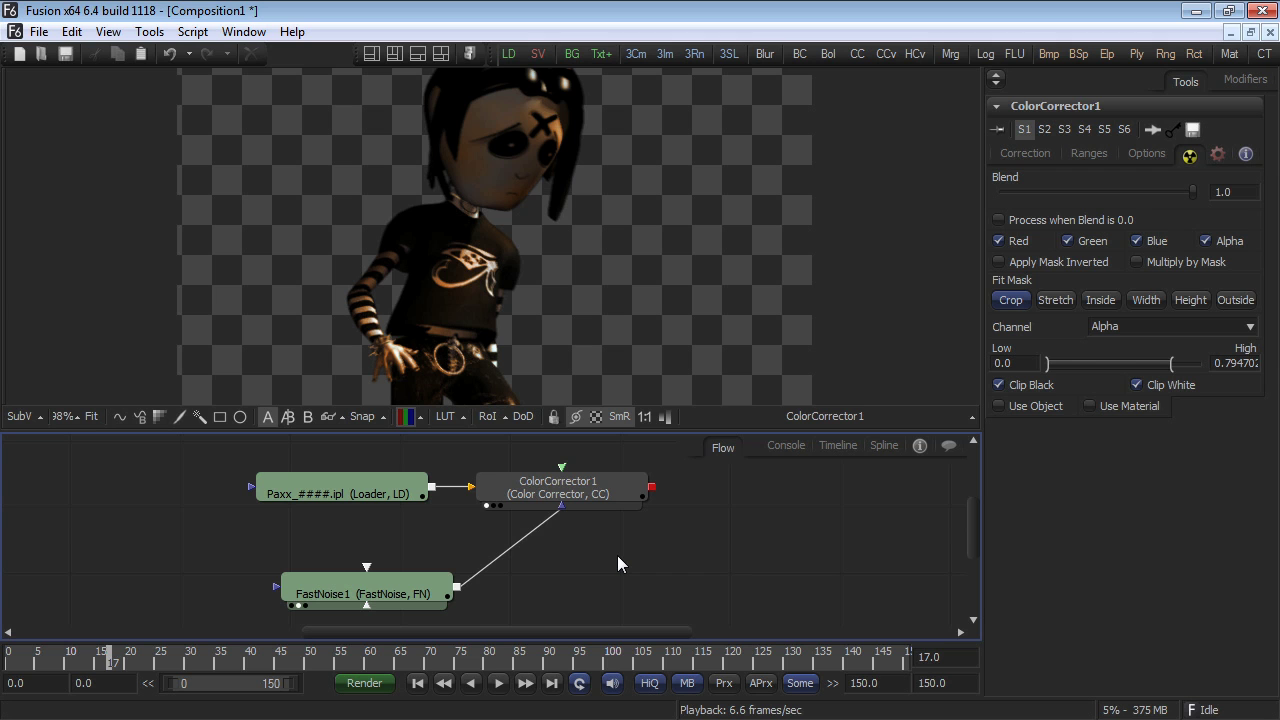
Step: Remove FastNoise1's mask link to ColorCorrector1 and move FastNoise1 further left
click(562, 522)
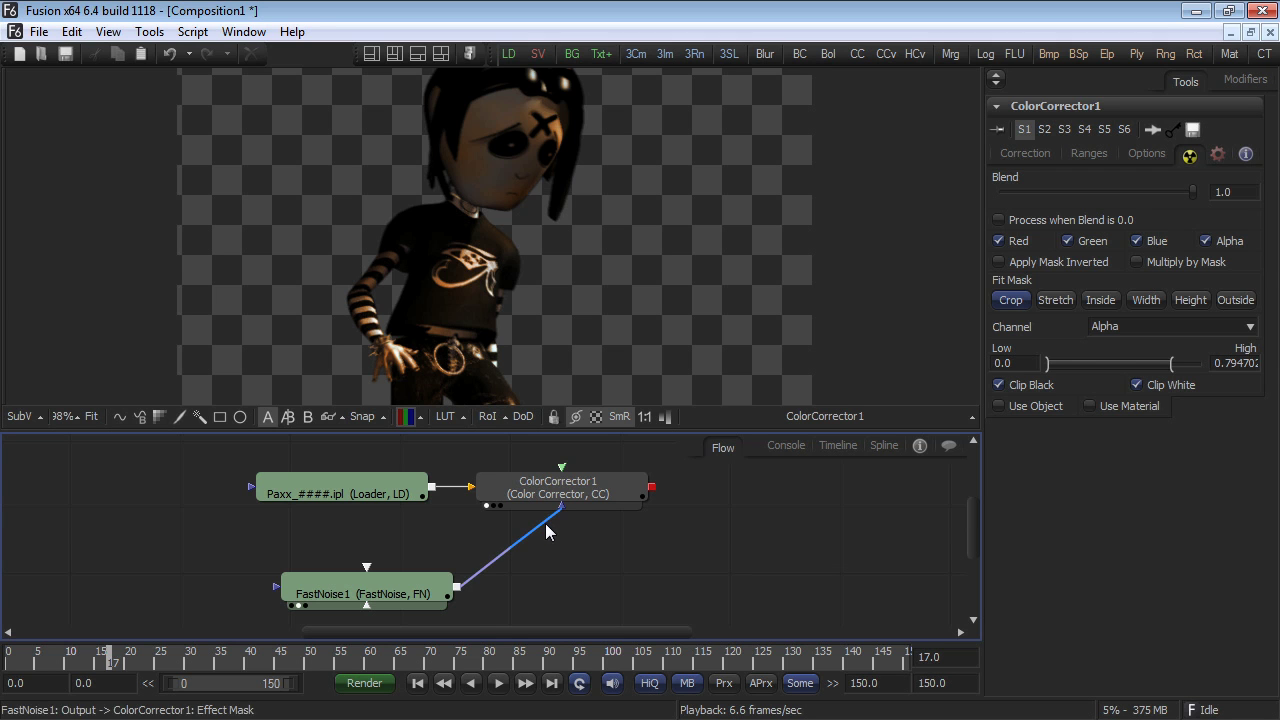
key(Delete)
drag(413, 592, 298, 592)
scroll(398, 560, down, 1)
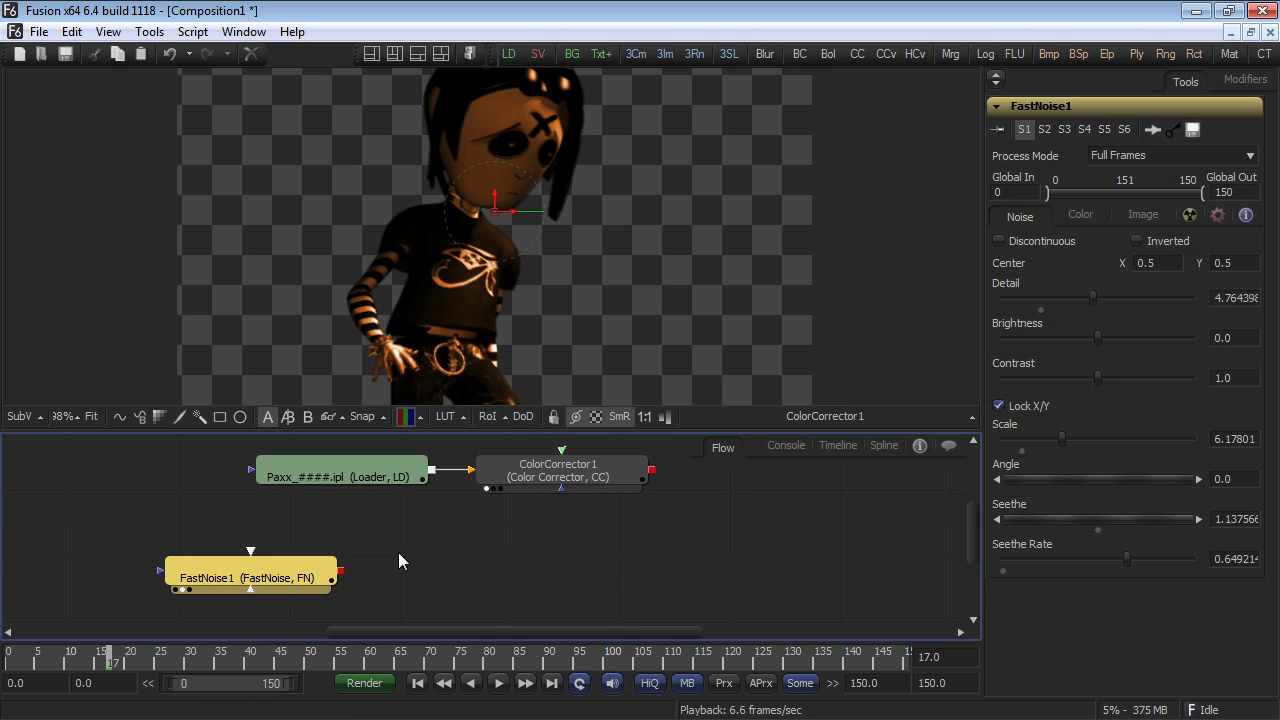
Step: Add a Bitmap1 mask beside FastNoise1 and feed FastNoise1's output into it
right_click(508, 546)
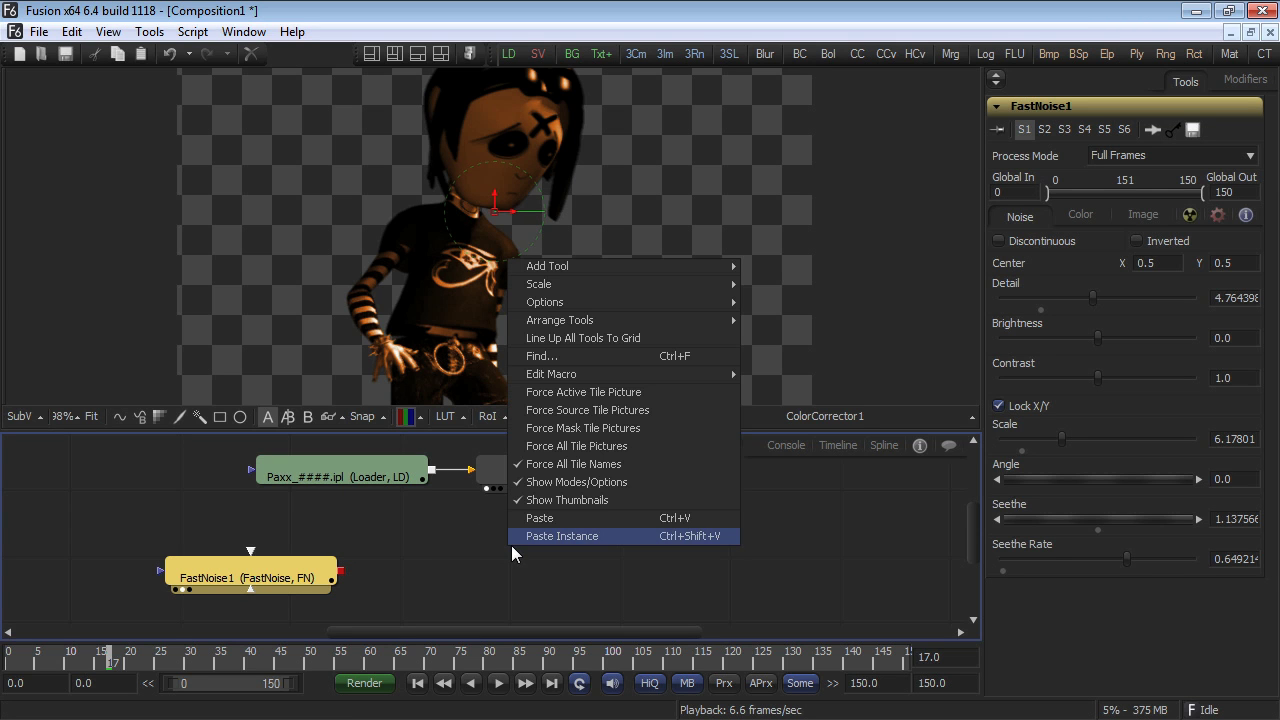
mouse_move(580, 272)
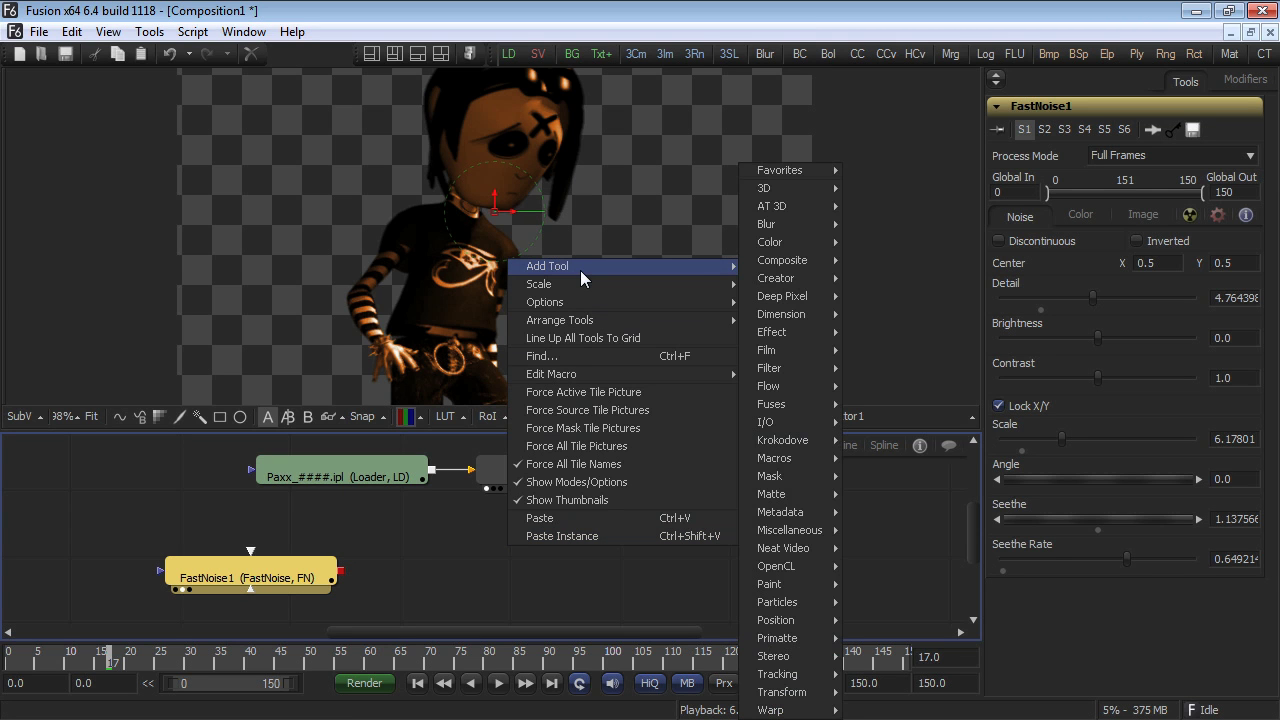
mouse_move(823, 478)
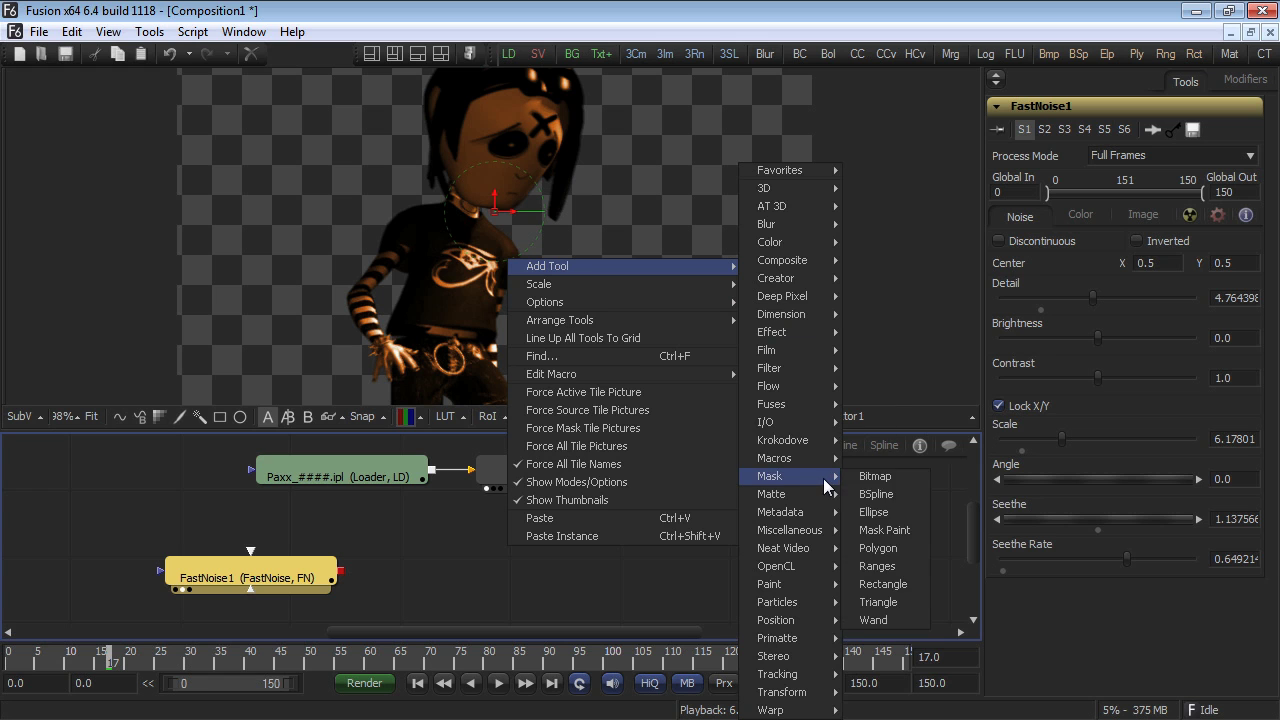
click(875, 476)
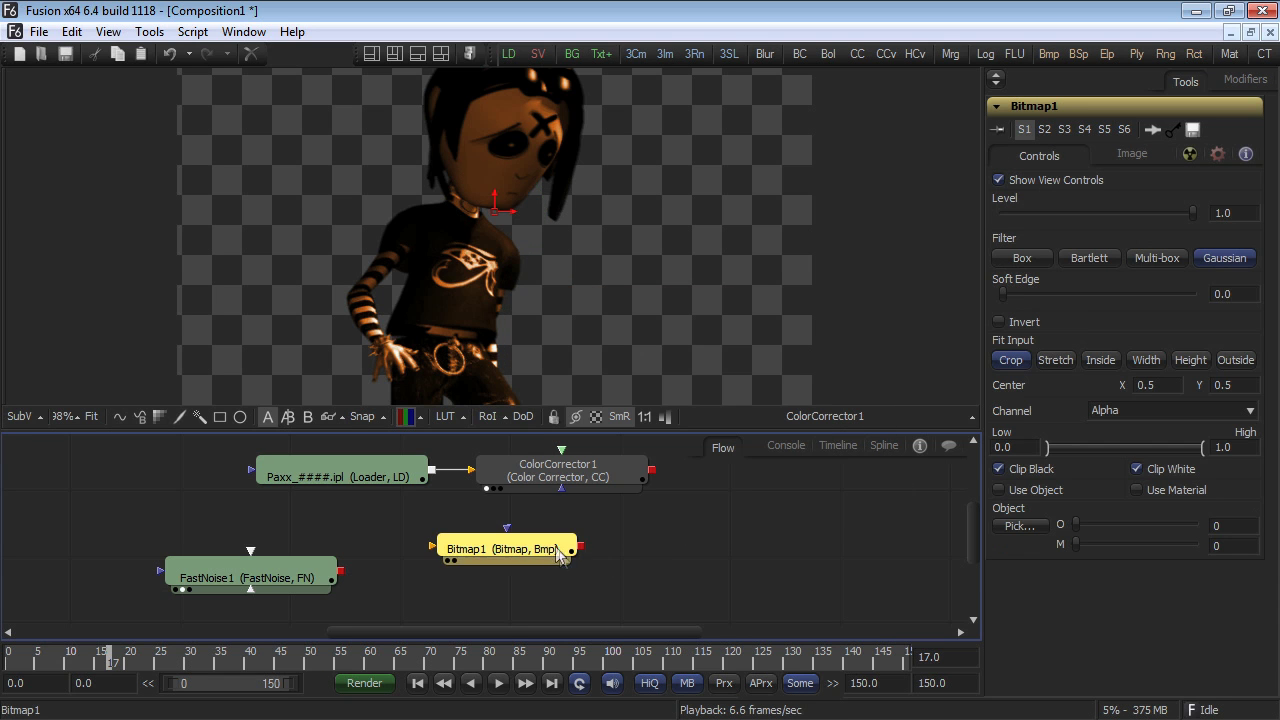
drag(530, 563, 549, 575)
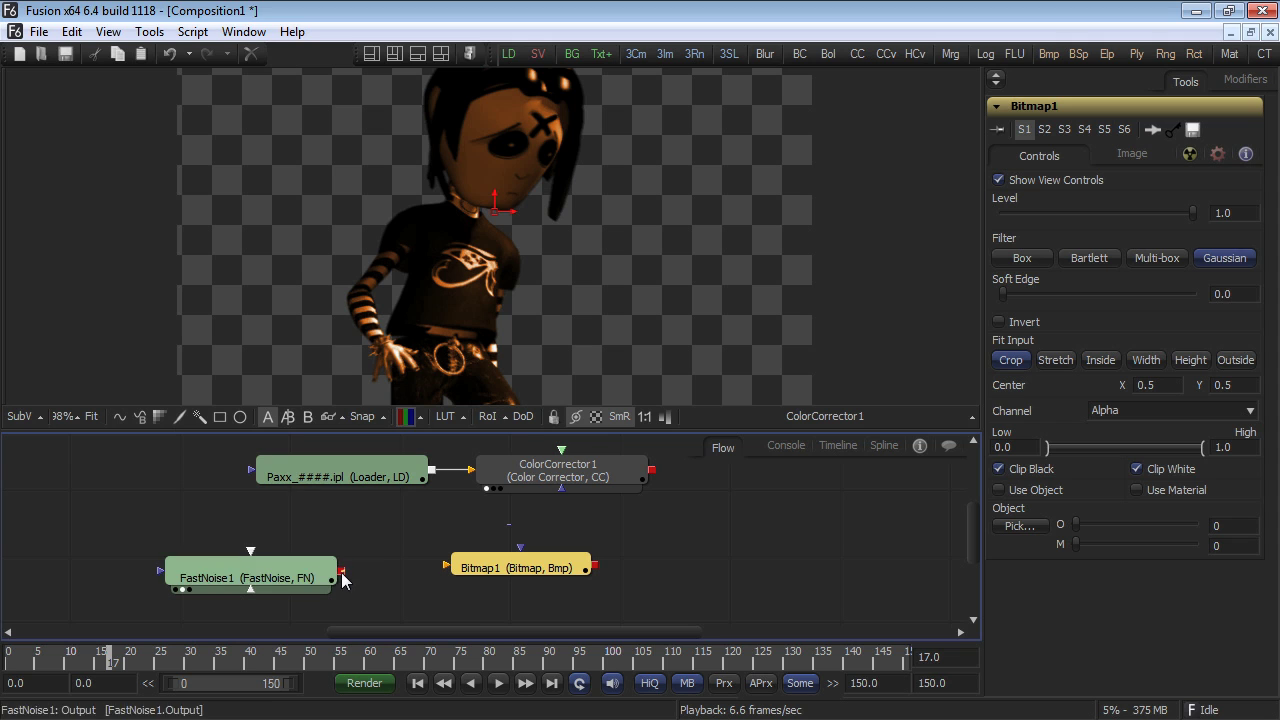
drag(341, 572, 448, 569)
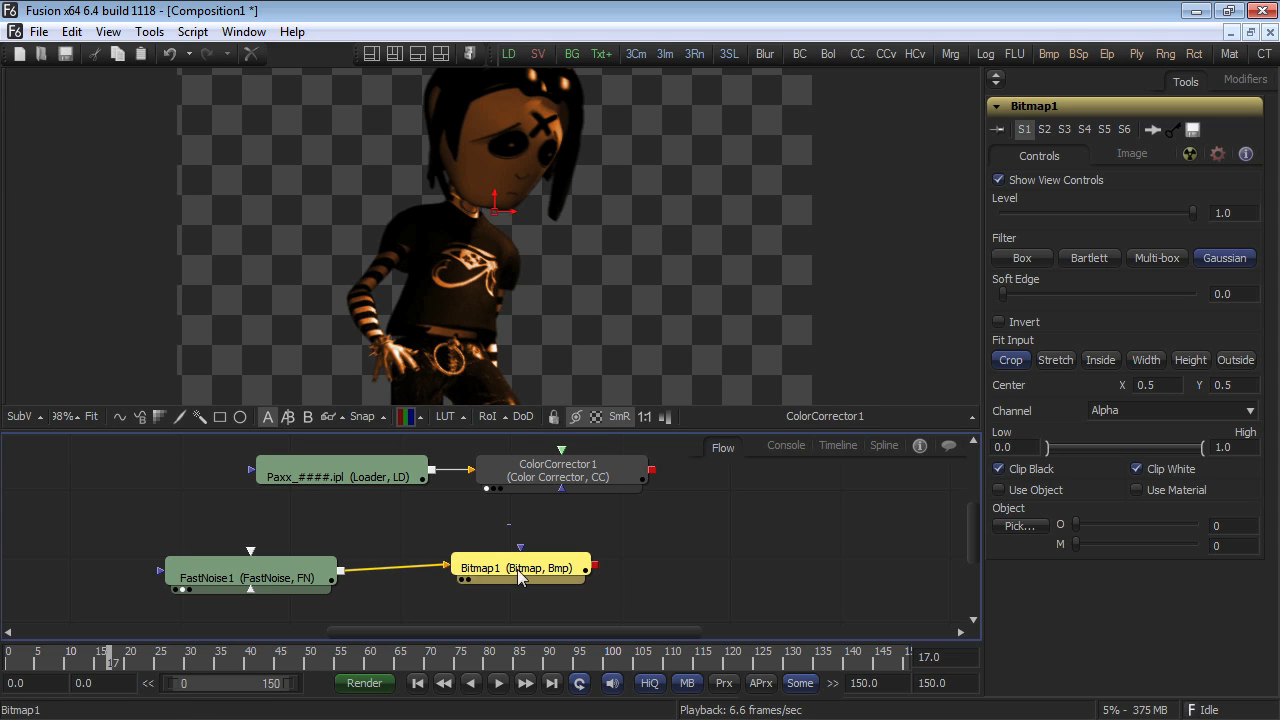
Step: Wire Bitmap1 into ColorCorrector1's effect mask and move Bitmap1 beside FastNoise1
drag(587, 543, 563, 497)
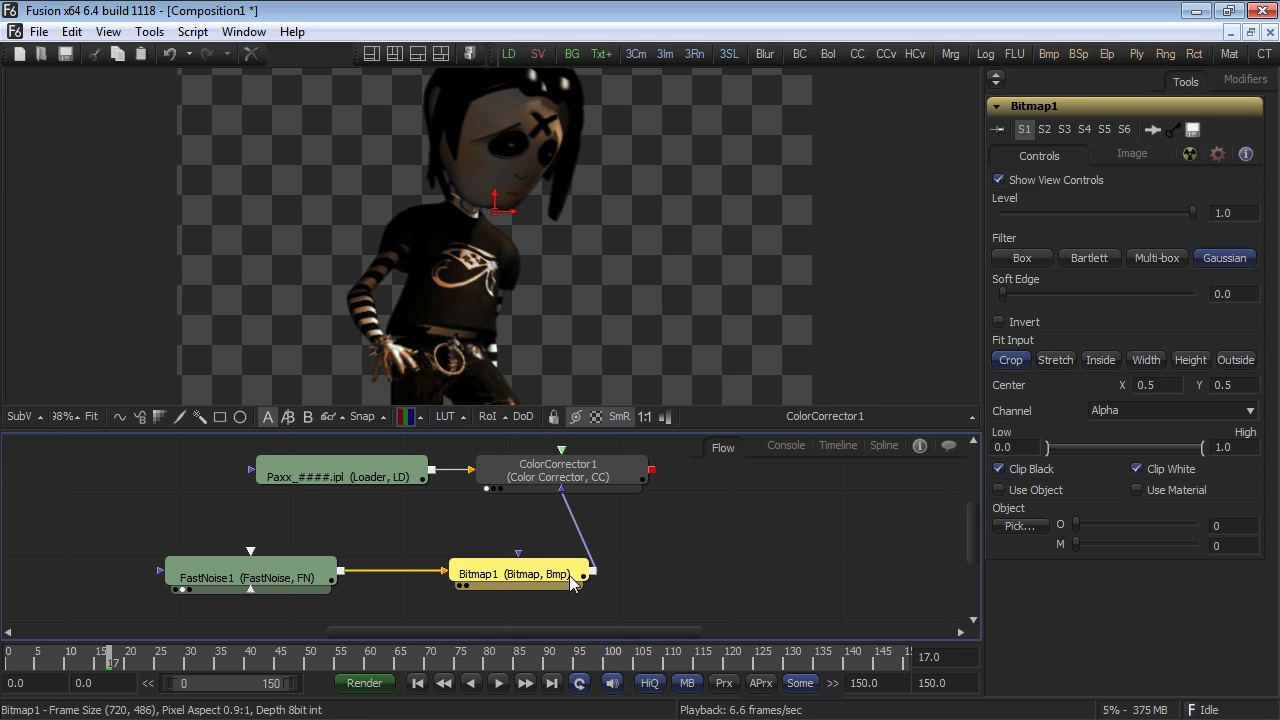
drag(532, 573, 534, 574)
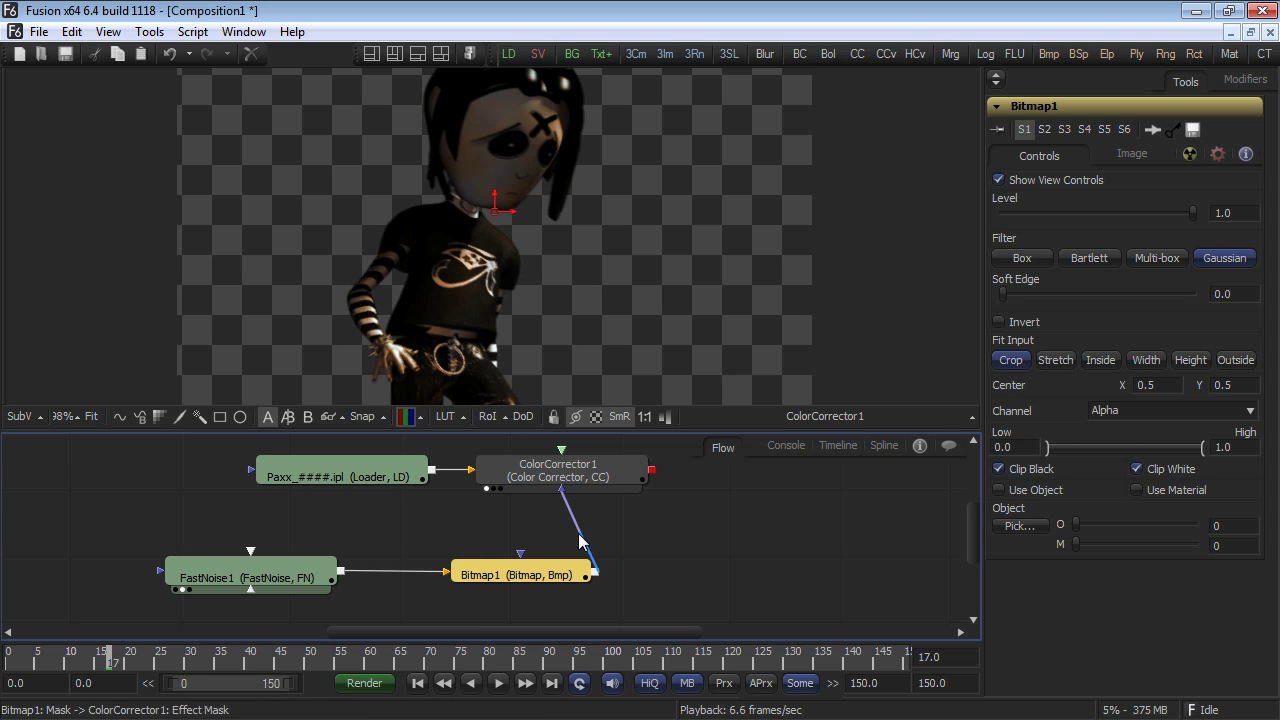
drag(570, 565, 539, 570)
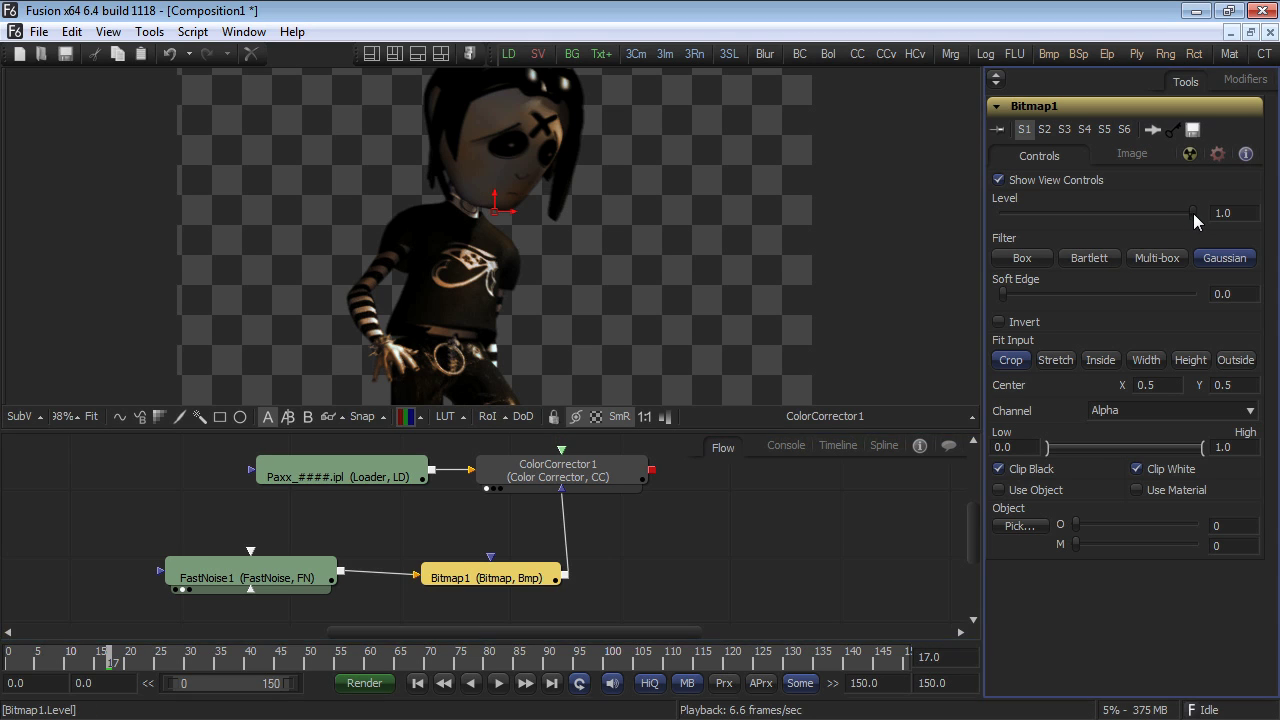
Step: Lower Bitmap1's Level to about 0.86, trying Soft Edge, Invert and an undone Center shift
drag(1193, 213, 1167, 211)
drag(996, 294, 970, 302)
click(998, 321)
mouse_move(500, 216)
mouse_down()
mouse_move(543, 225)
mouse_move(460, 128)
mouse_move(501, 237)
mouse_move(495, 173)
mouse_move(499, 193)
mouse_up()
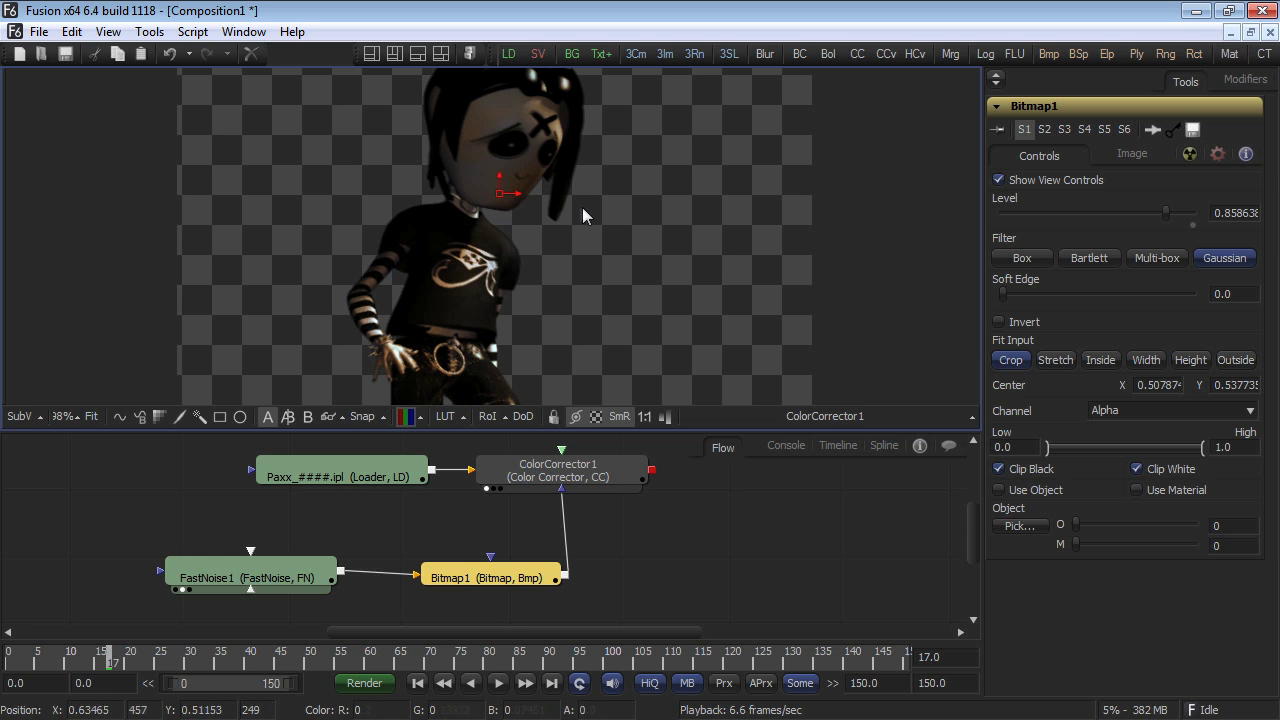
key(ctrl+z)
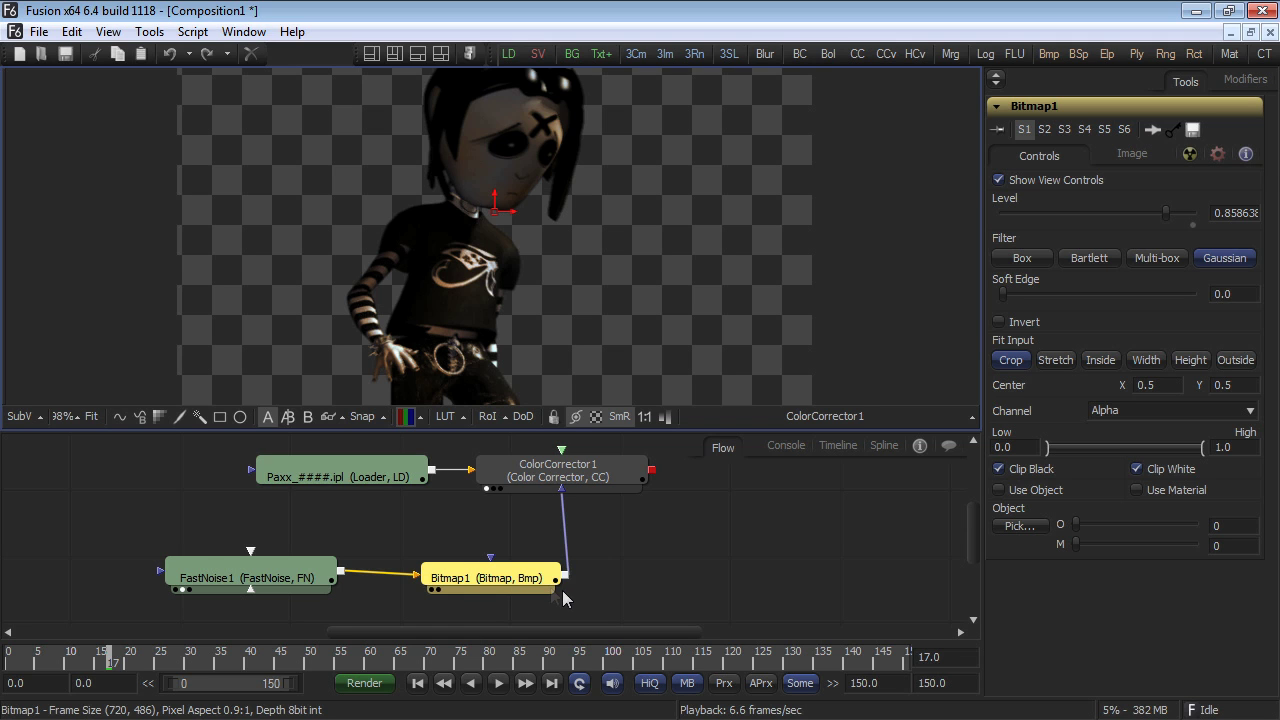
Step: Delete the Bitmap1 and FastNoise1 nodes
key(Delete)
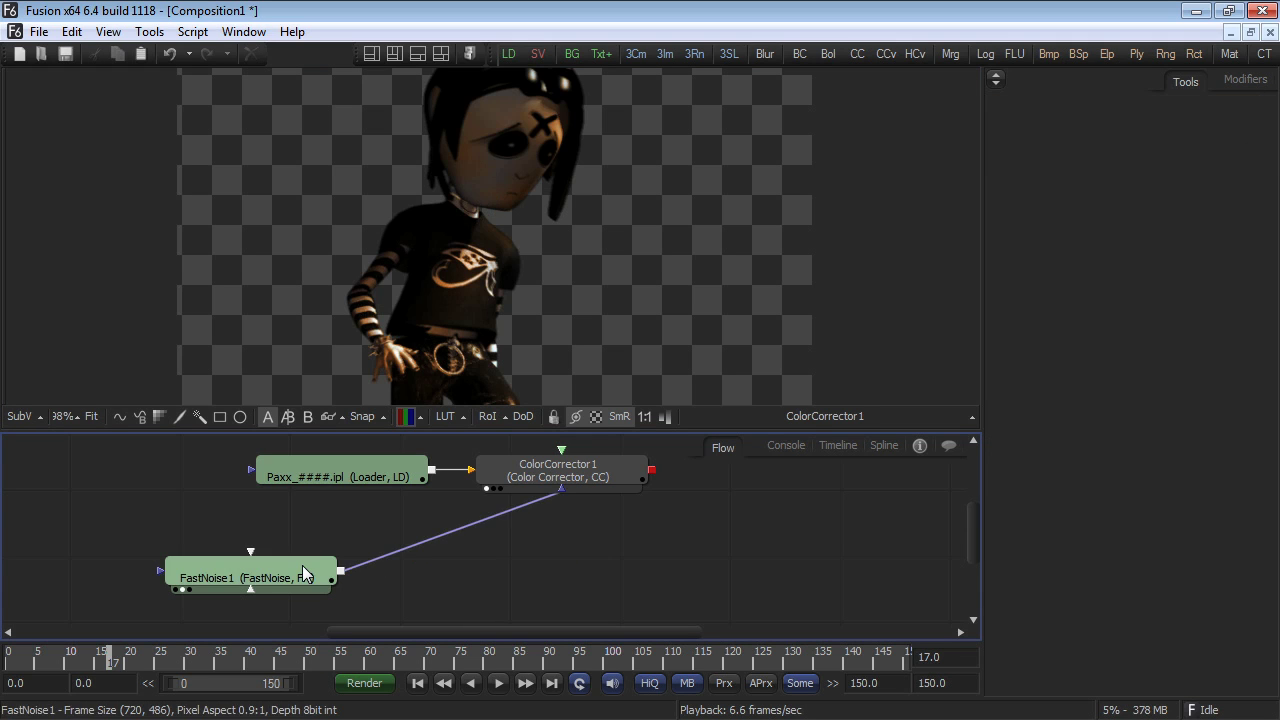
click(328, 574)
key(Delete)
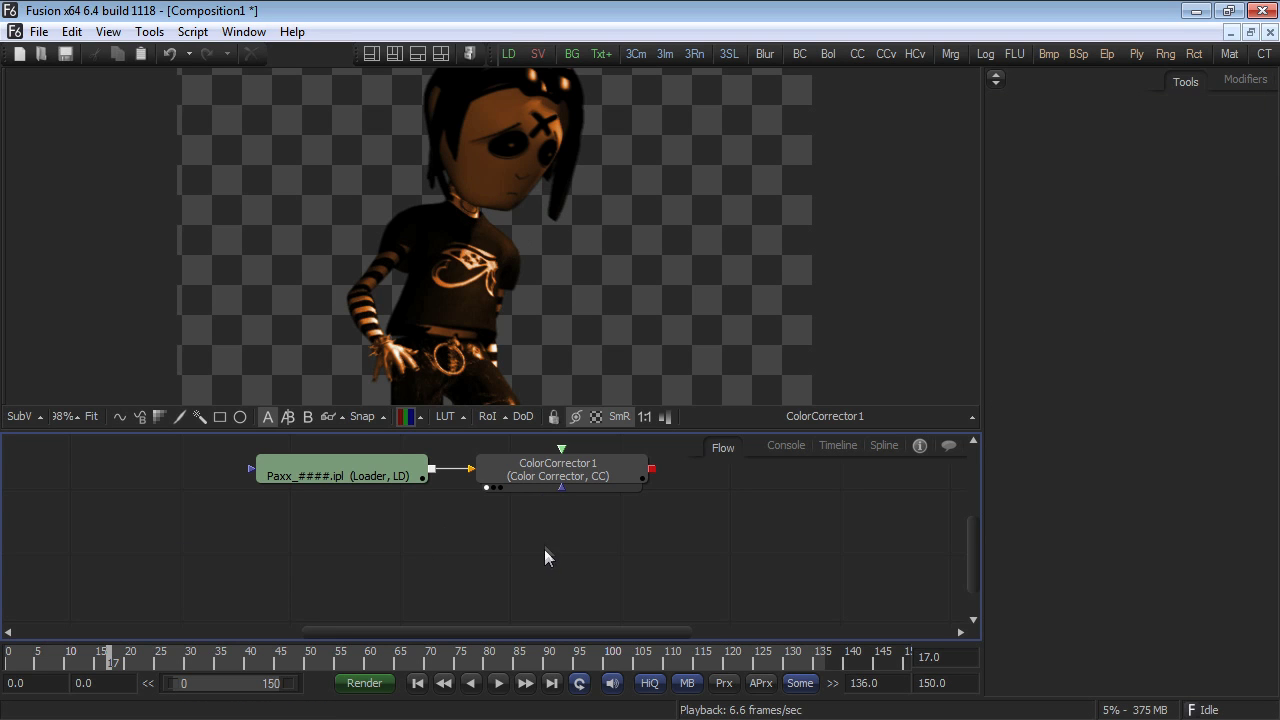
Step: Push ColorCorrector1's tint to a stronger red (-0.95380) at Strength 1.0 in the Correction tab
click(506, 477)
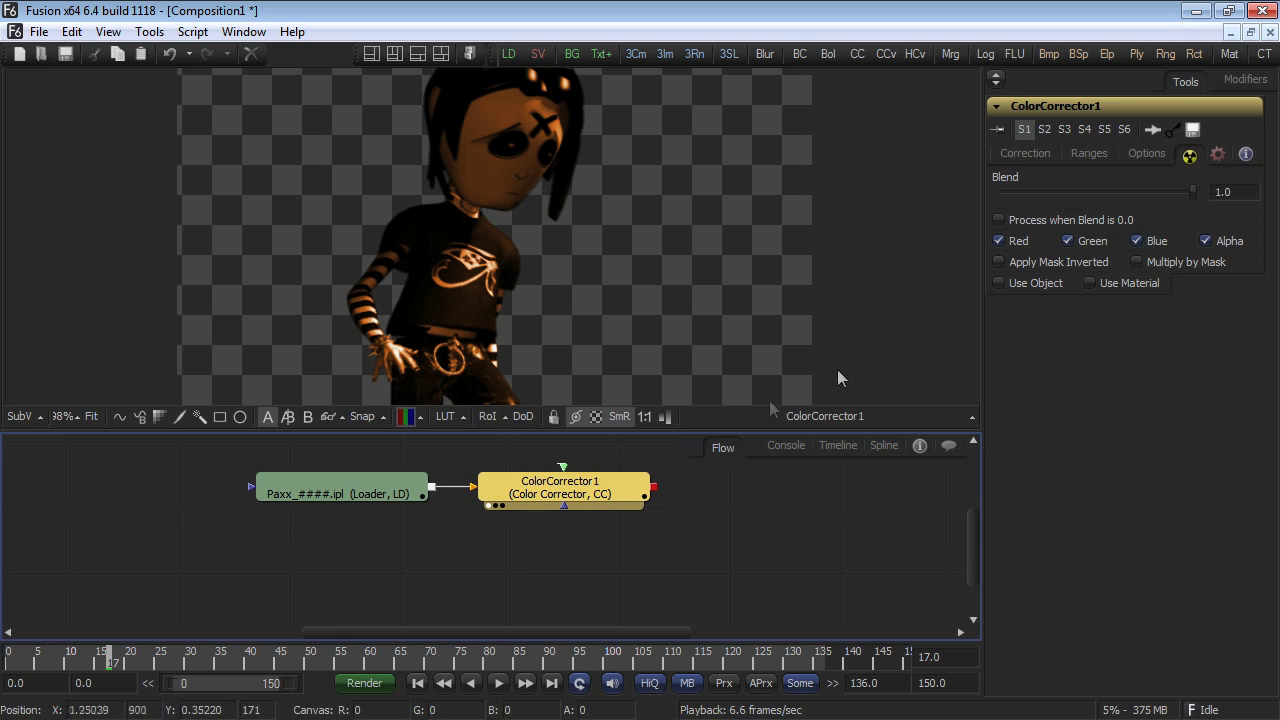
click(1048, 158)
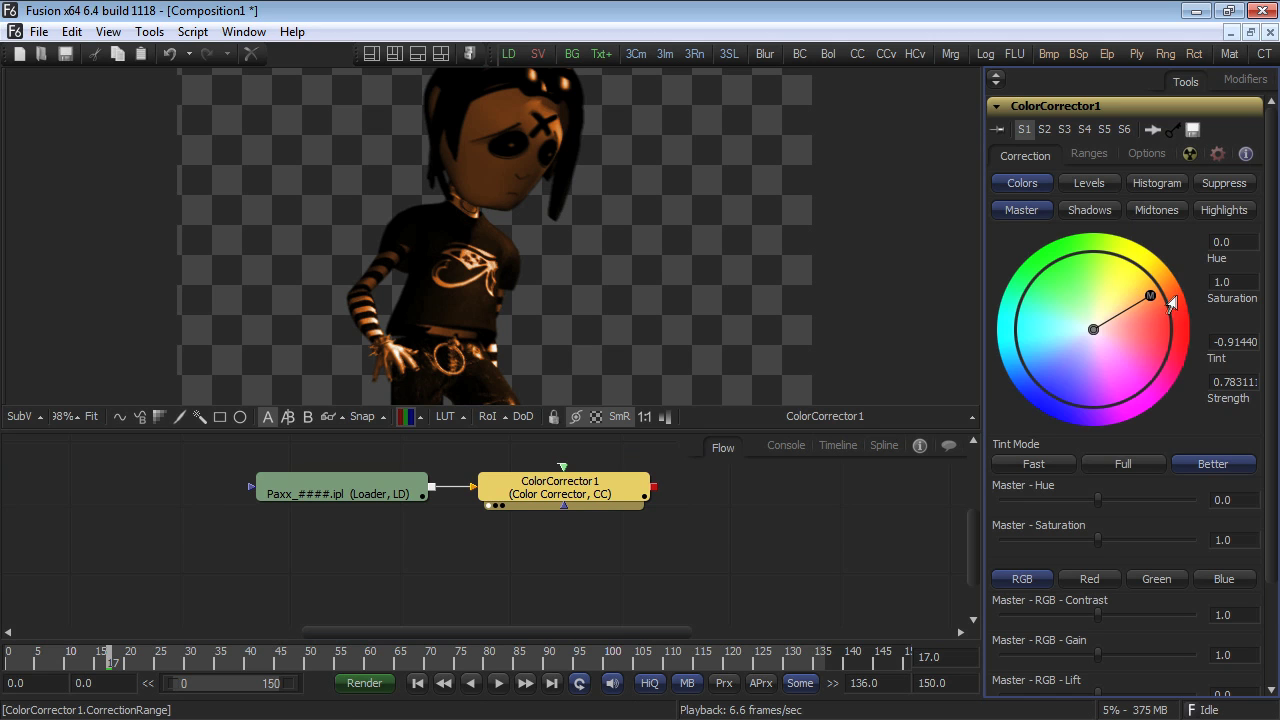
drag(1152, 306, 1170, 305)
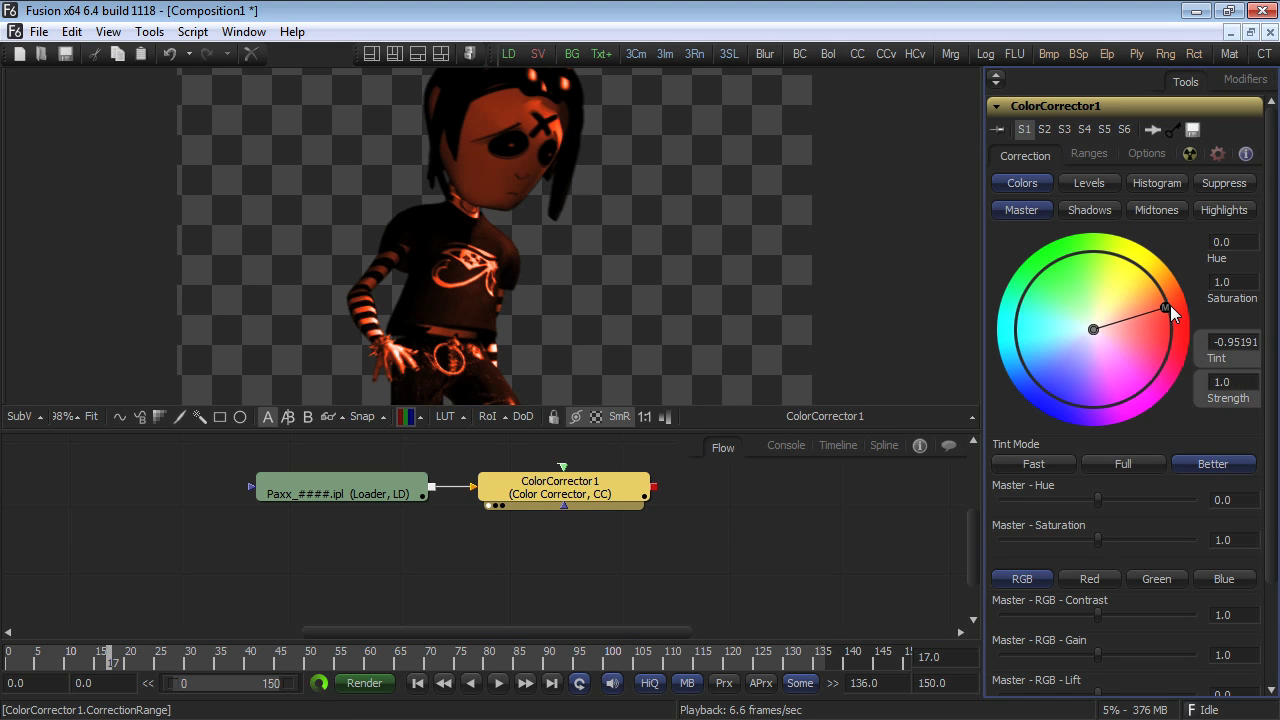
Step: Add a new Bitmap1 mask fed by the Loader and view it in the second viewer
right_click(556, 550)
mouse_move(645, 271)
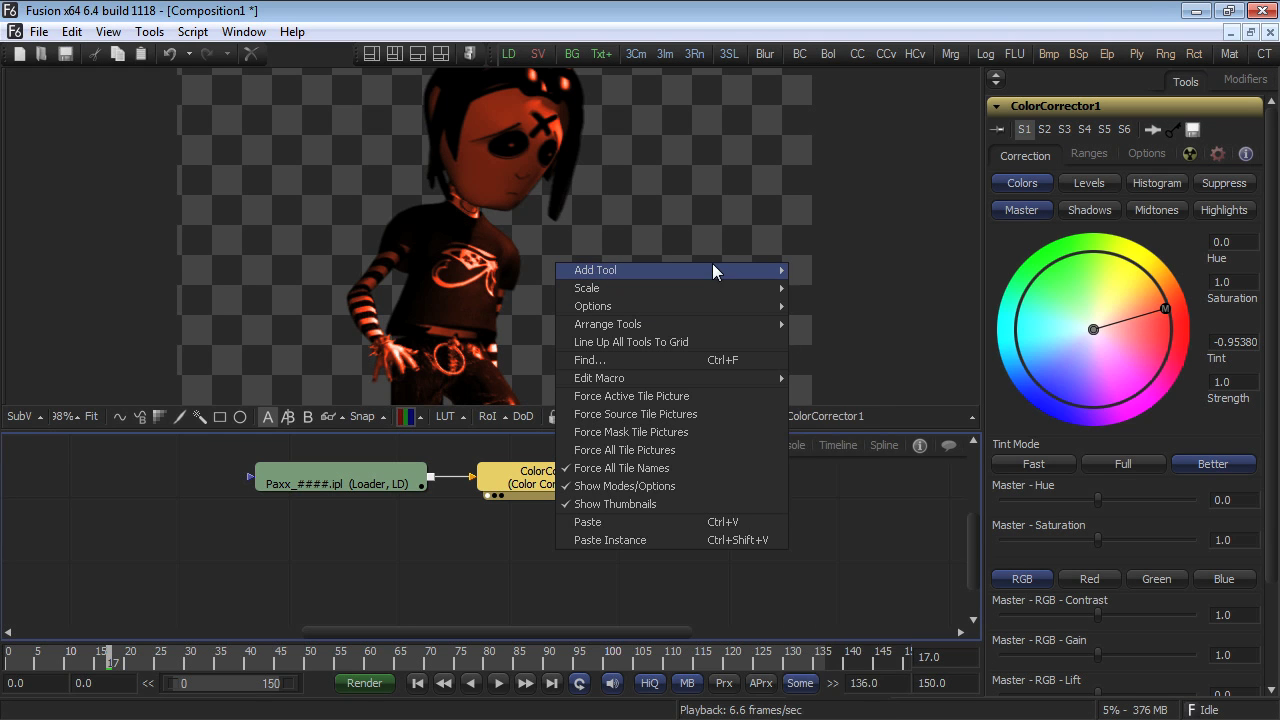
mouse_move(826, 475)
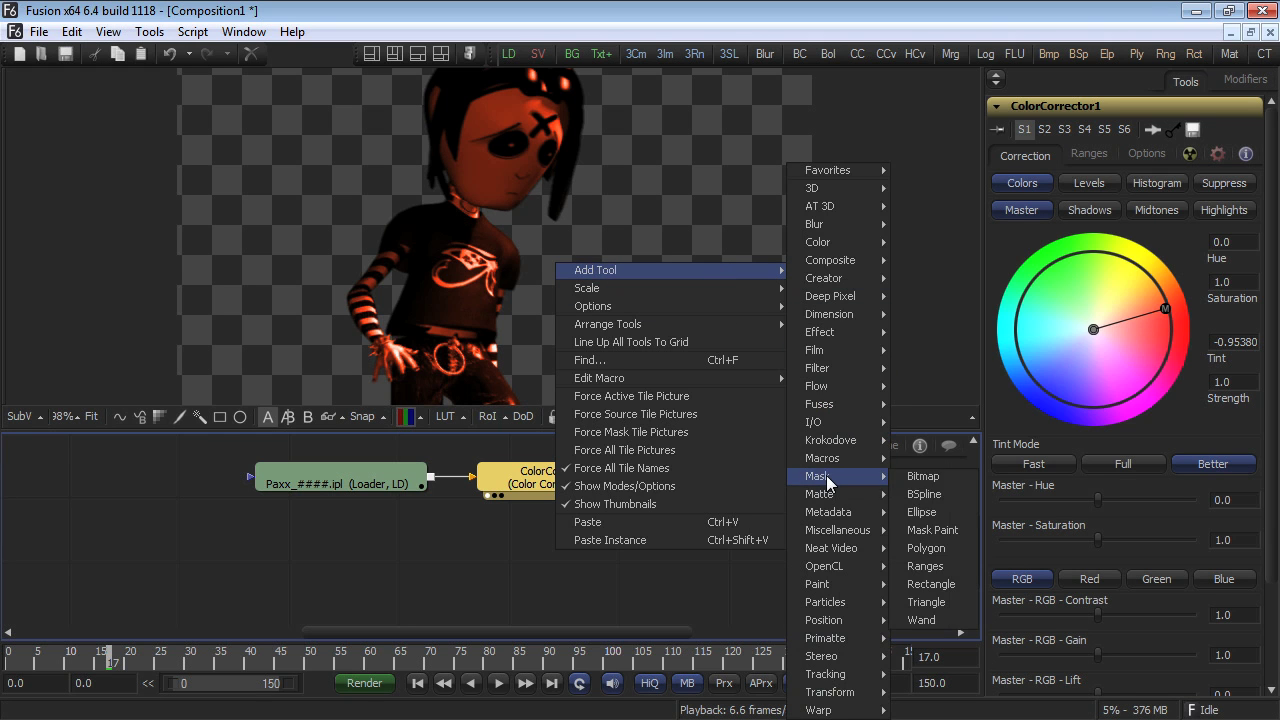
click(940, 476)
drag(615, 545, 568, 565)
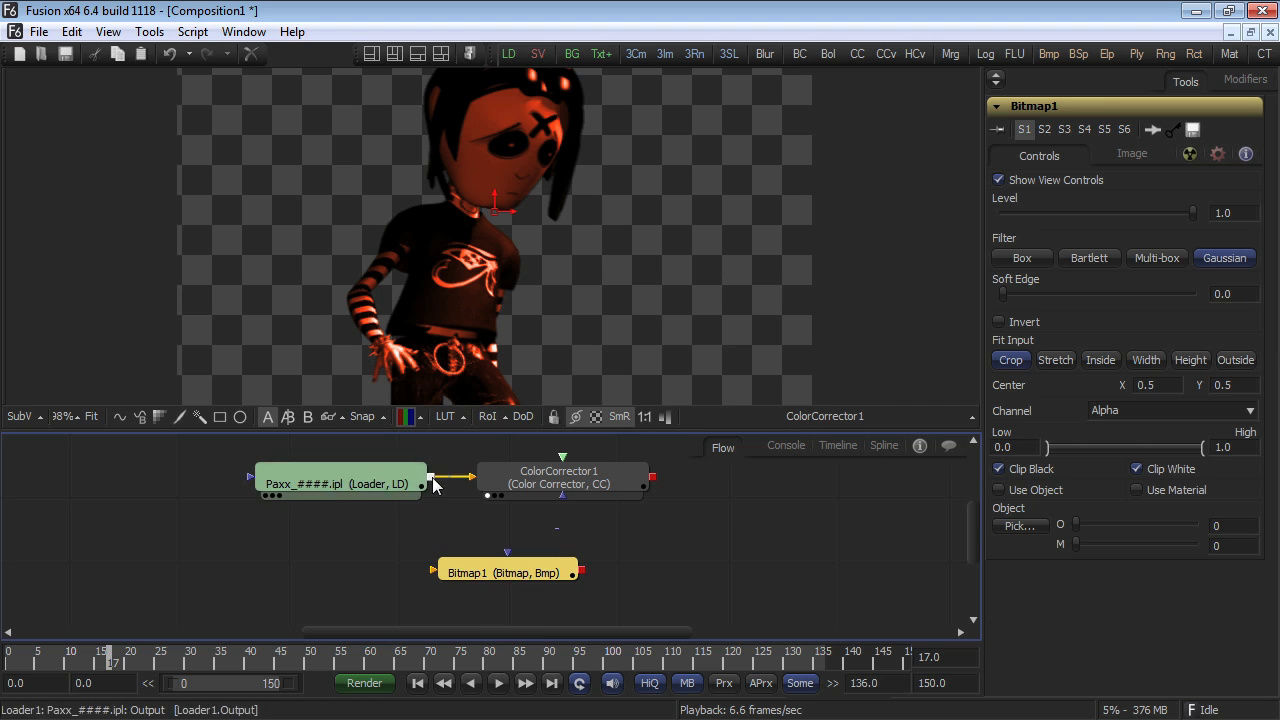
drag(434, 488, 434, 570)
key(2)
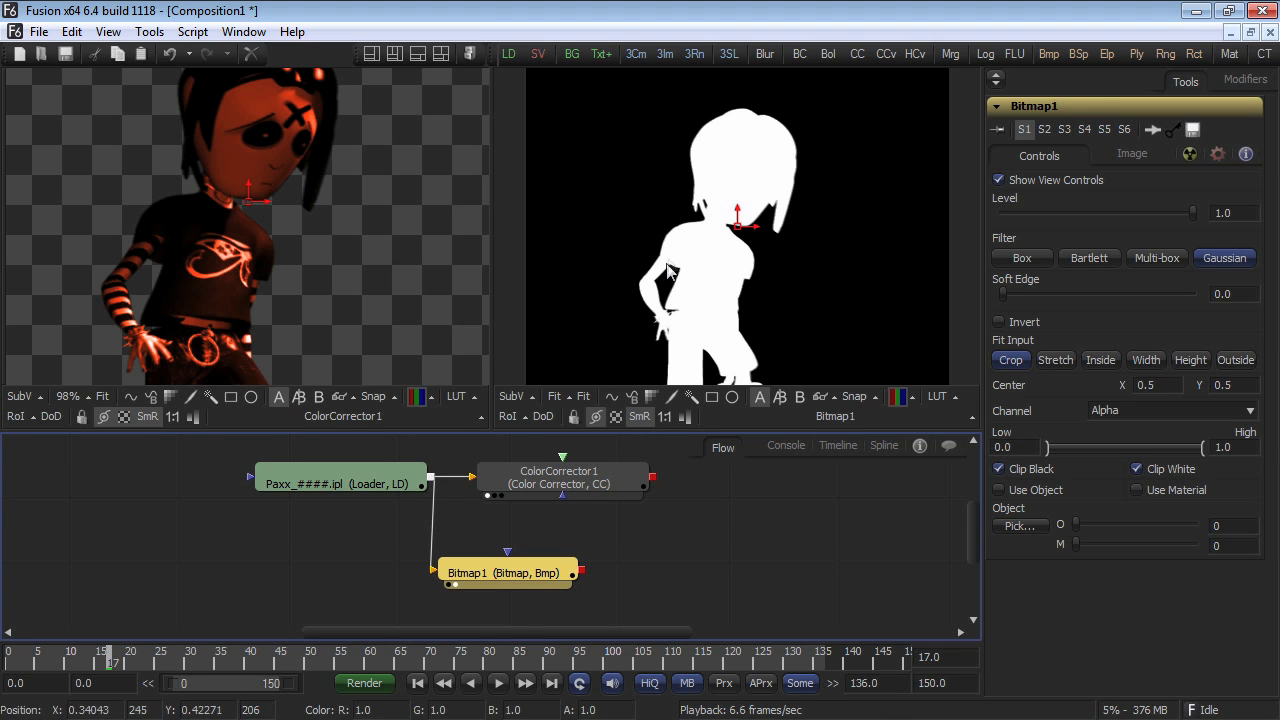
Step: Copy Bitmap1 to make Bitmap1_1, fed by Bitmap1's output and the Loader clip
right_click(535, 576)
click(604, 177)
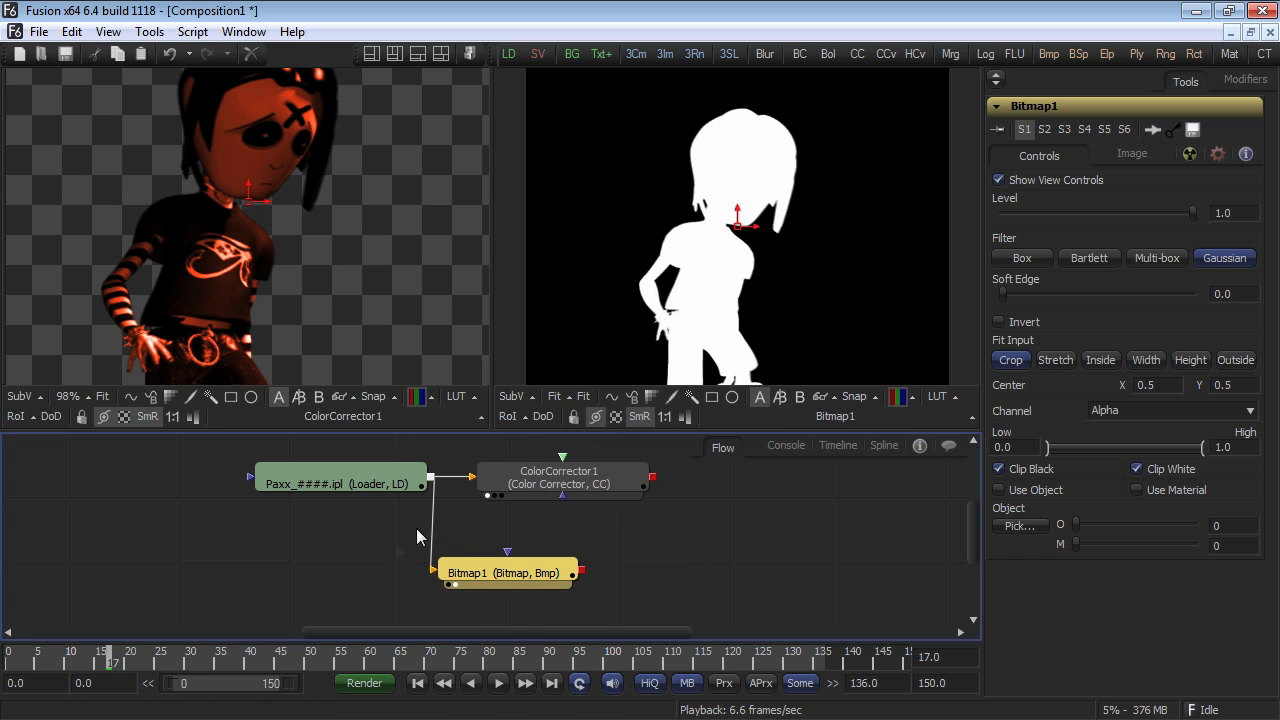
right_click(588, 575)
click(625, 552)
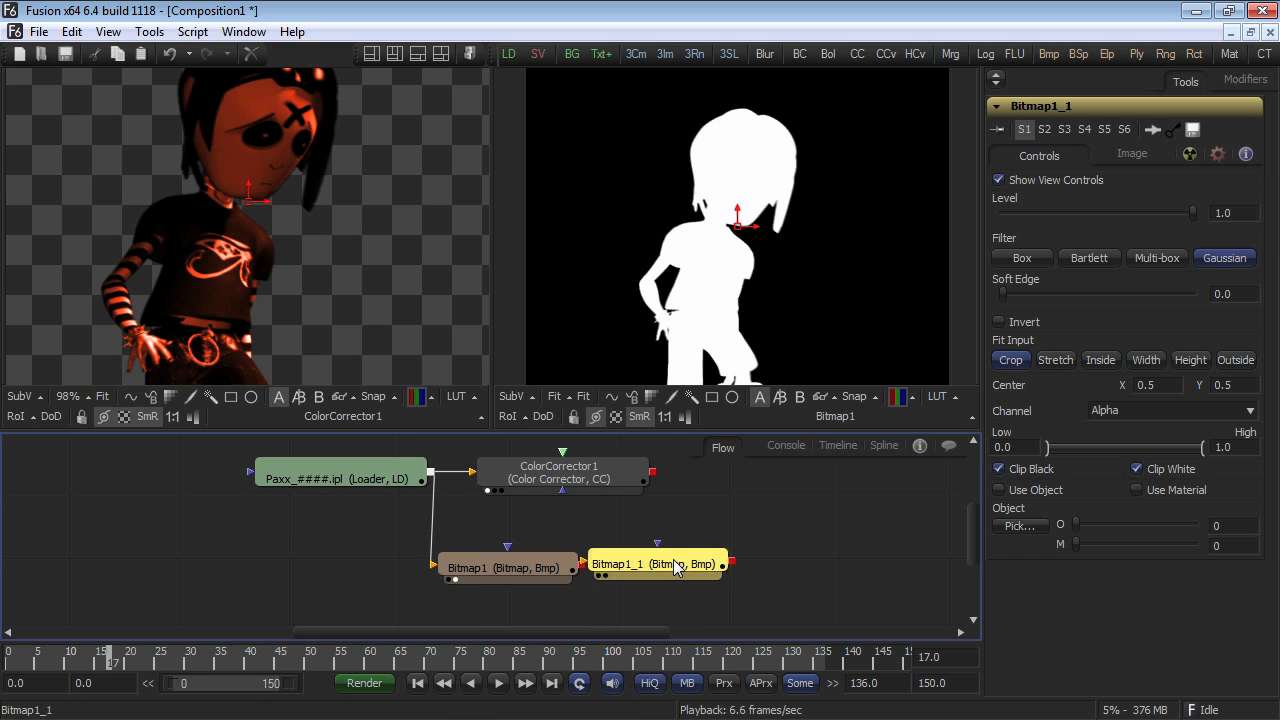
click(746, 567)
mouse_move(581, 567)
mouse_down()
mouse_move(733, 572)
mouse_move(728, 549)
mouse_up()
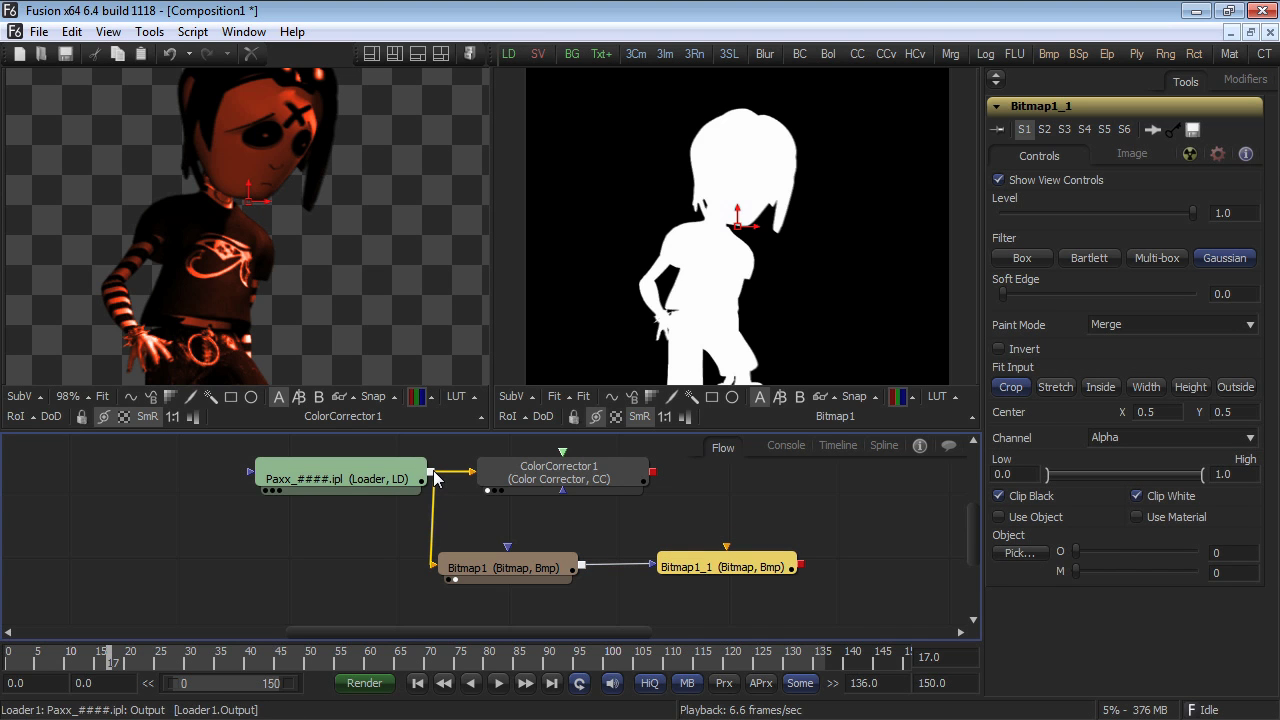
drag(434, 476, 728, 550)
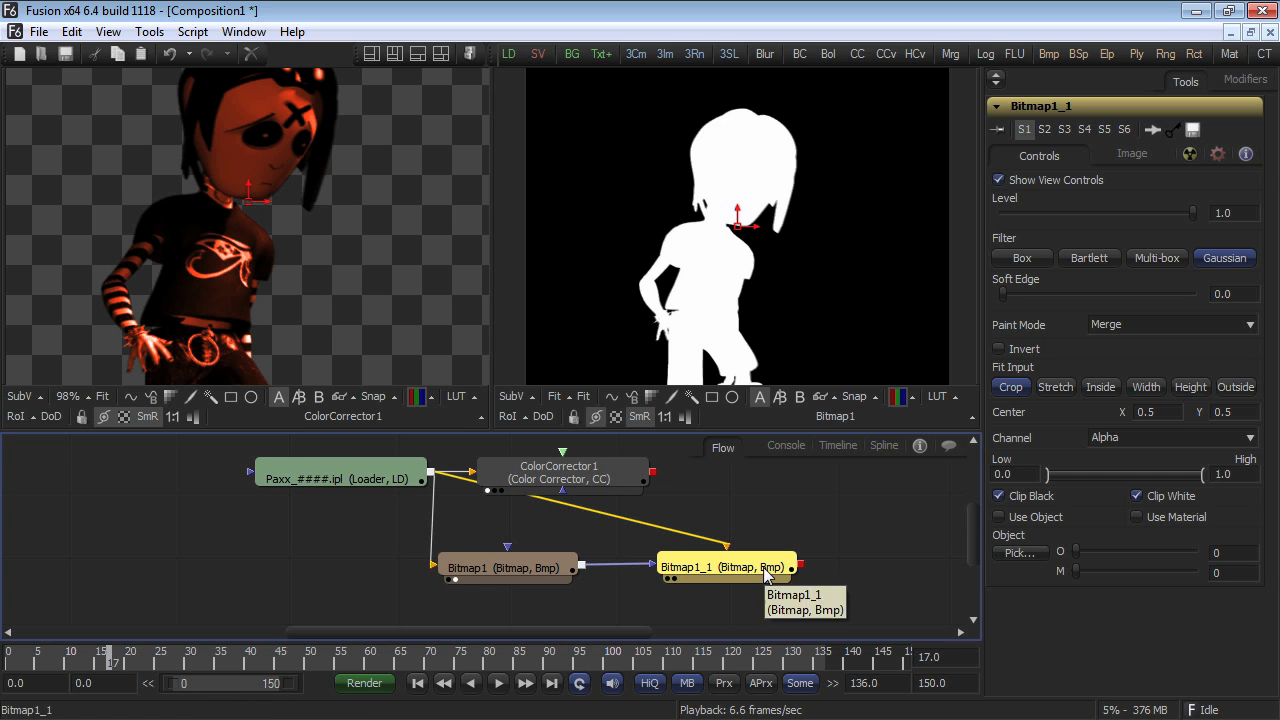
Step: Set Bitmap1_1's Paint Mode to Subtract in the right viewer, enlarge the viewers, and move ColorCorrector1 right
key(2)
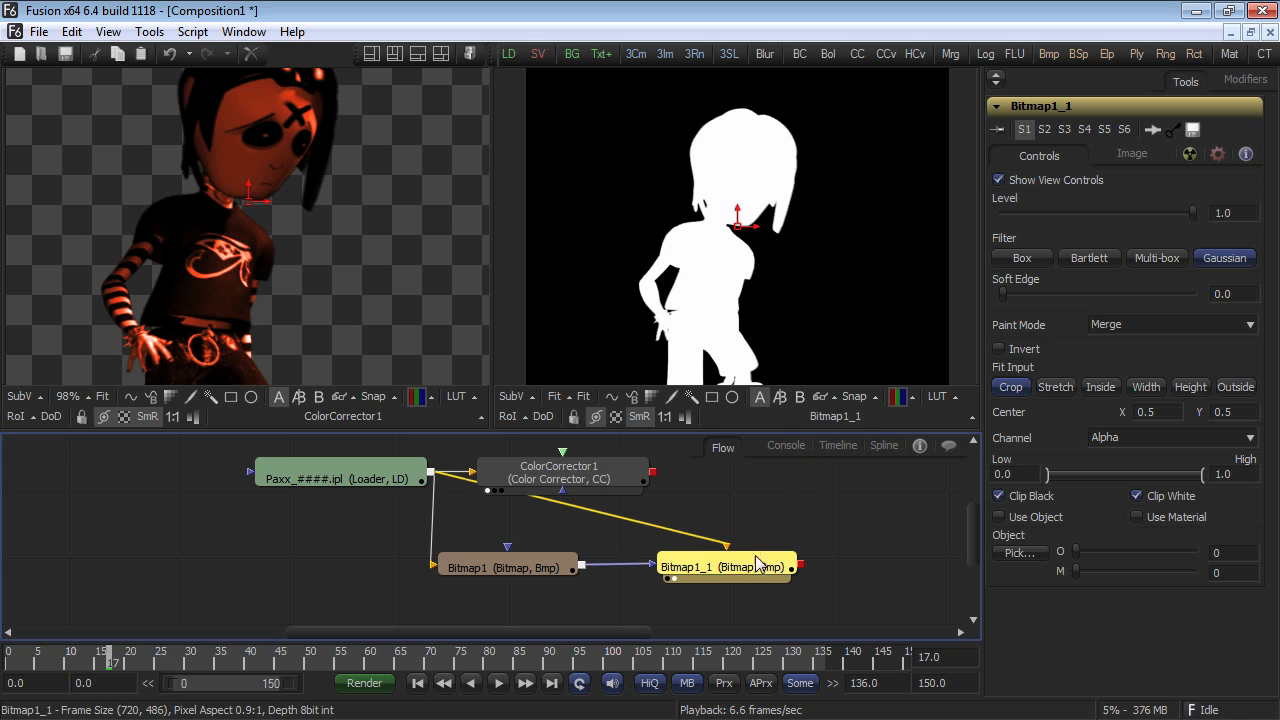
click(1128, 327)
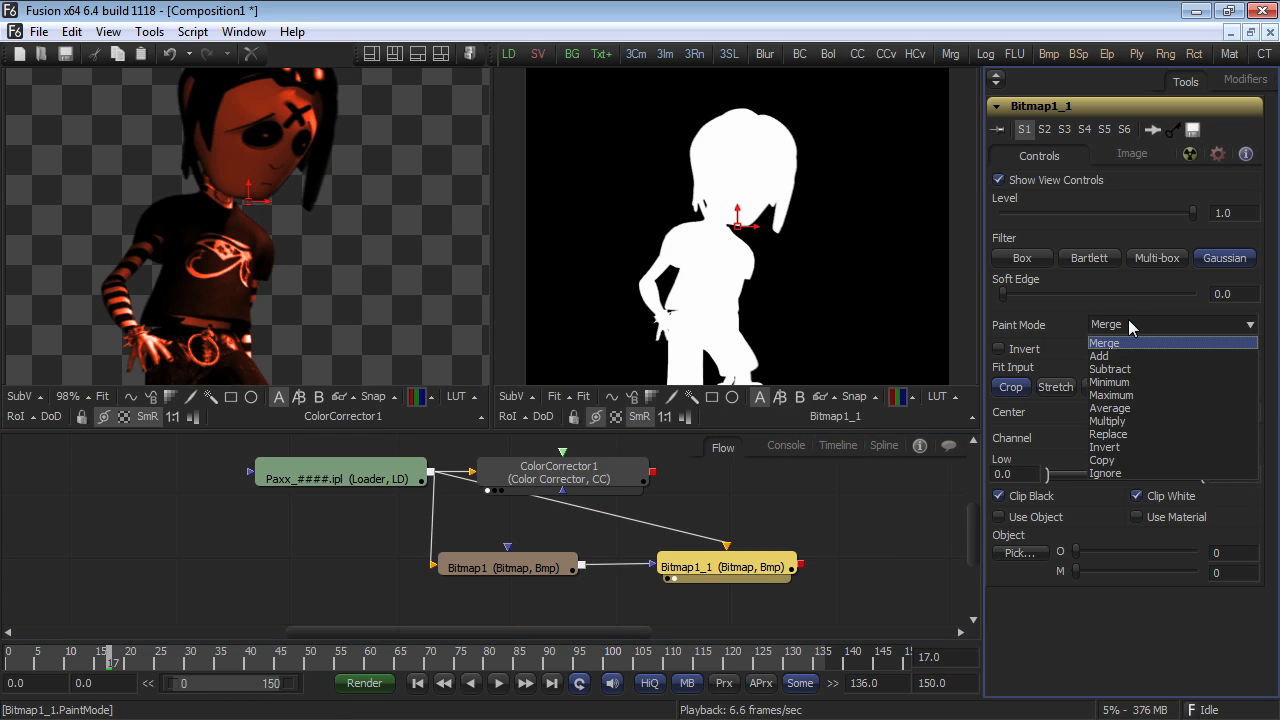
click(1112, 369)
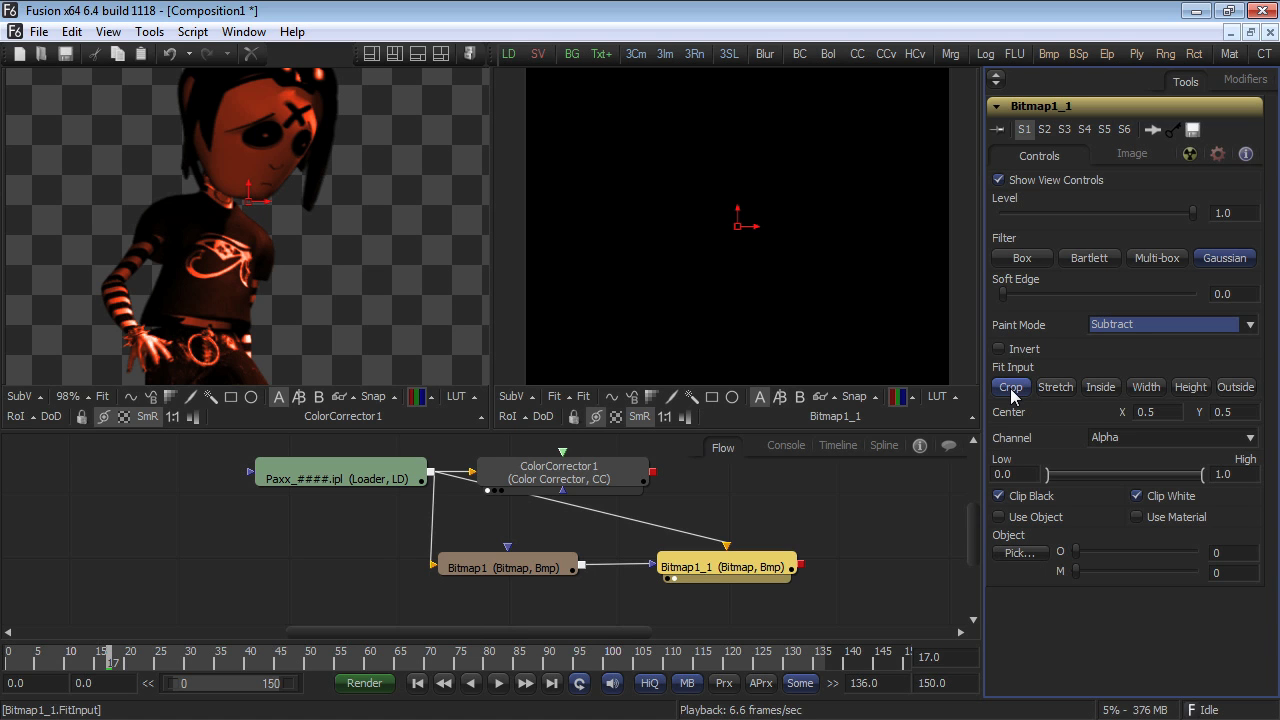
drag(888, 431, 888, 459)
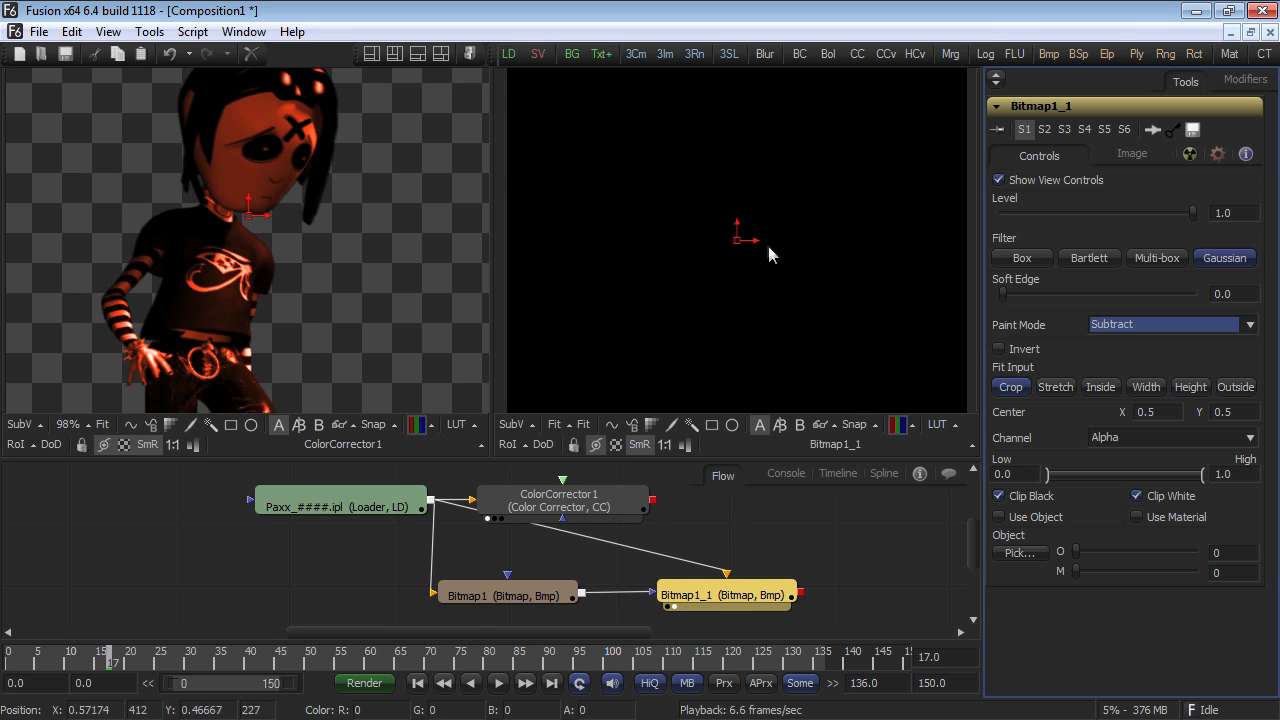
drag(624, 508, 767, 513)
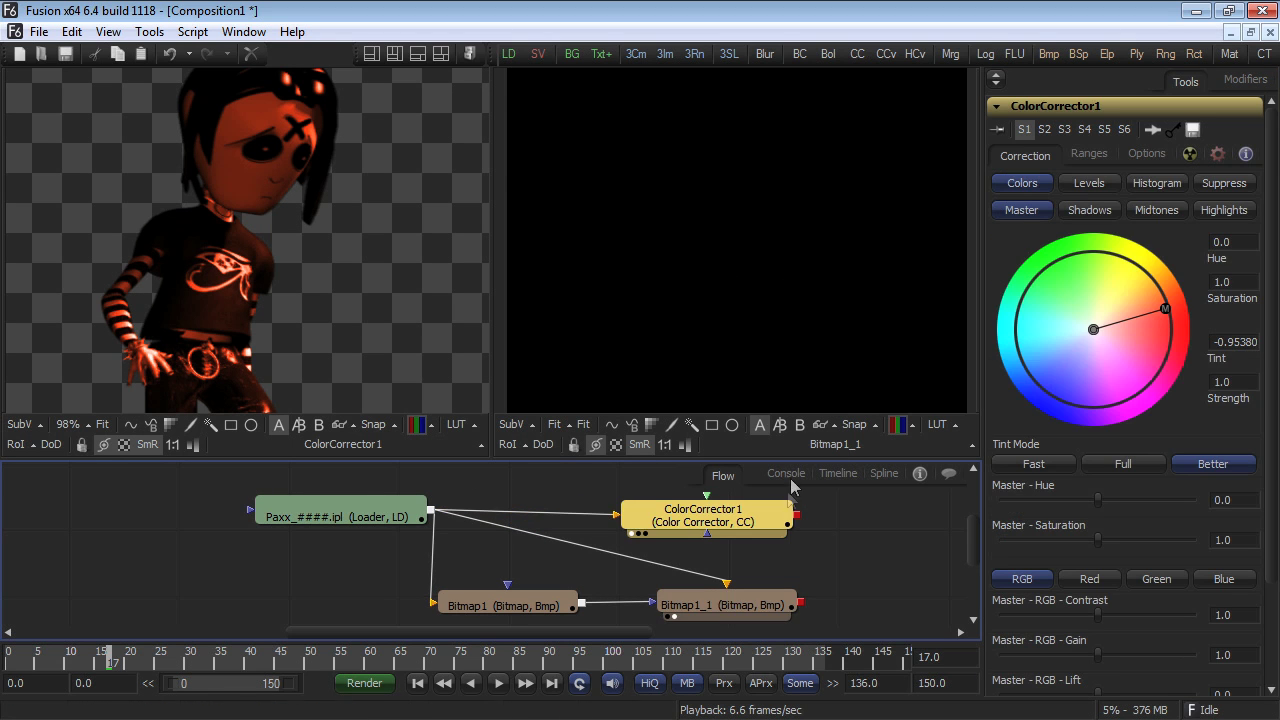
Step: Offset Bitmap1_1's Center to about 0.4935, 0.5116 and play the animation to check the rim
click(725, 609)
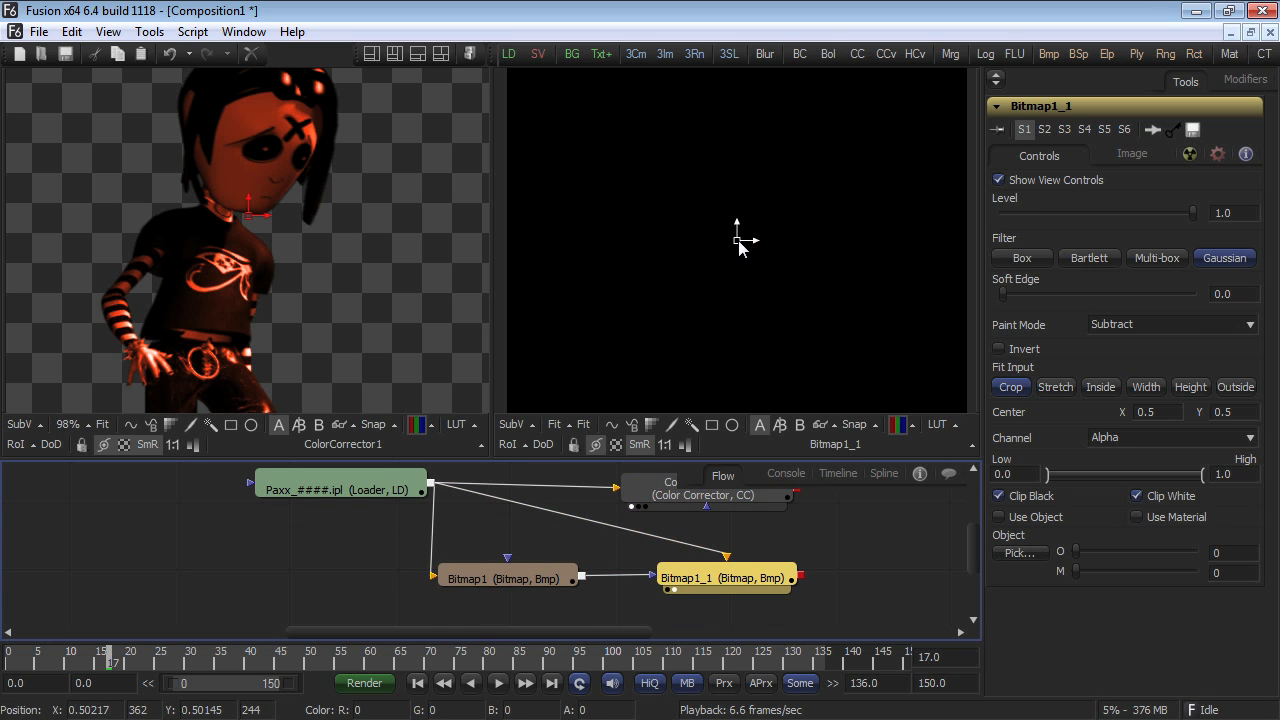
drag(738, 241, 741, 241)
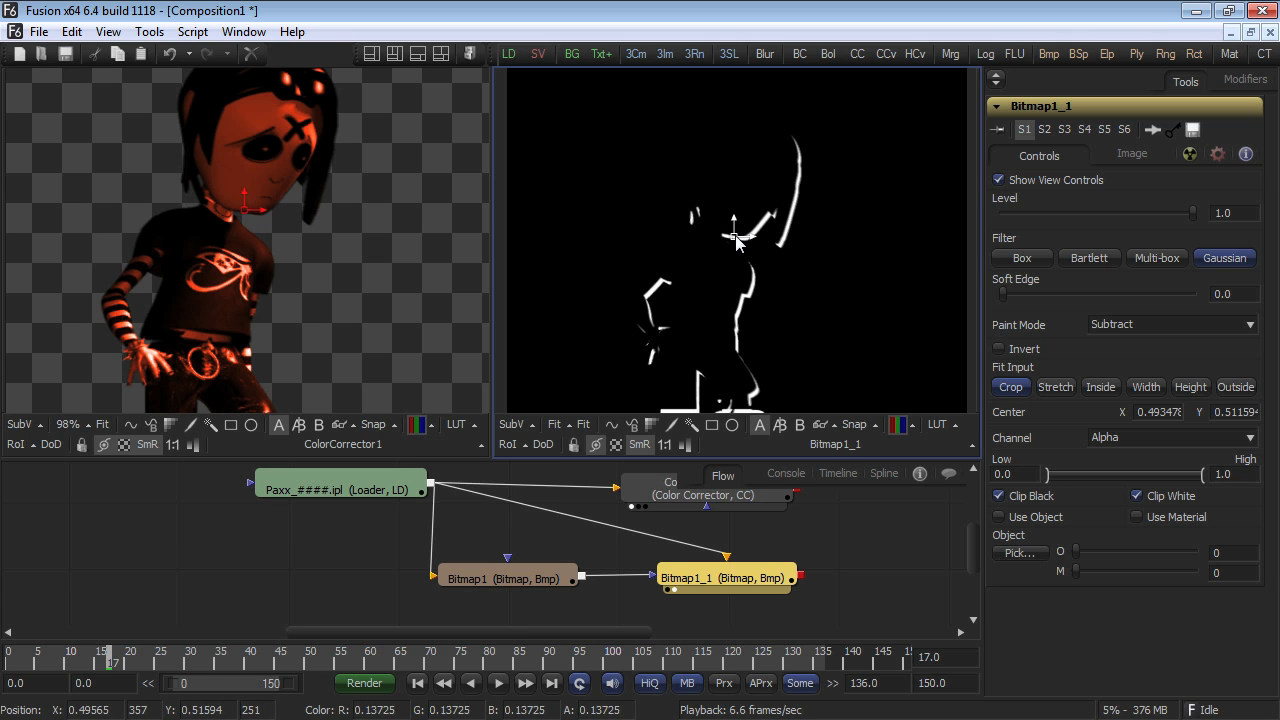
key(space)
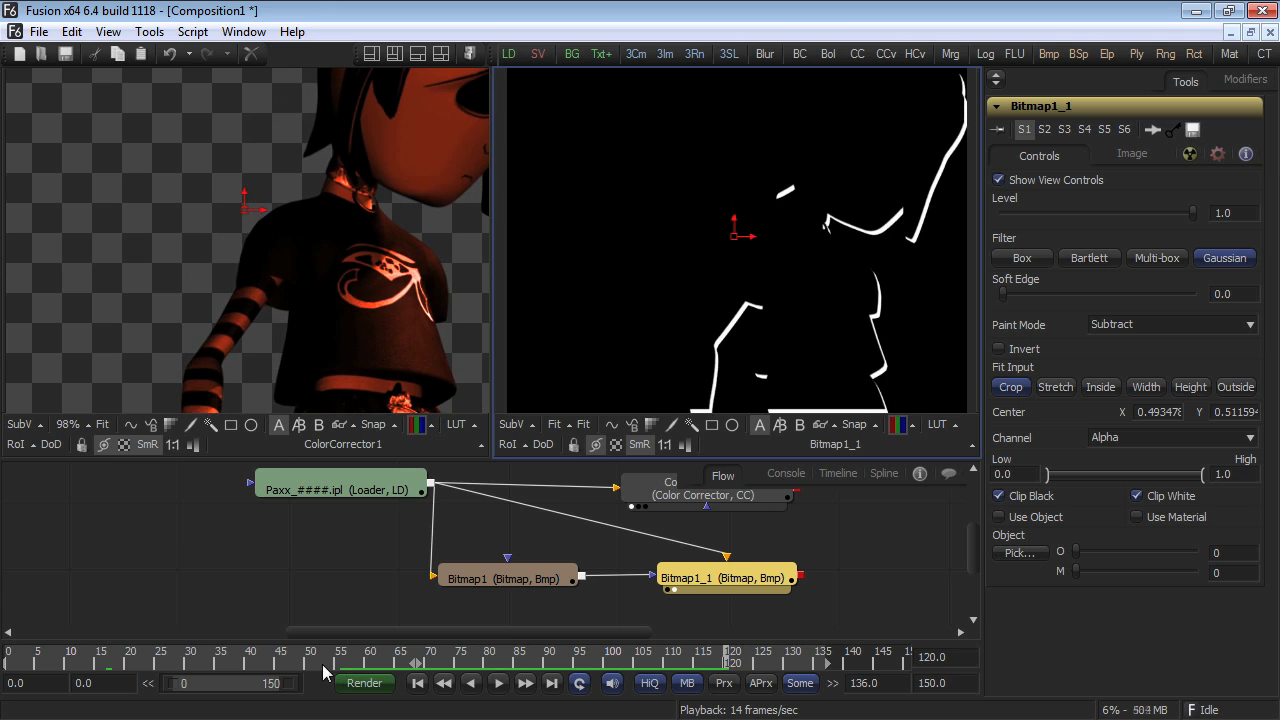
Step: Return to frame 10, reframe the node graph, and play to frame 24 to check the edge-only tint
drag(350, 662, 8, 683)
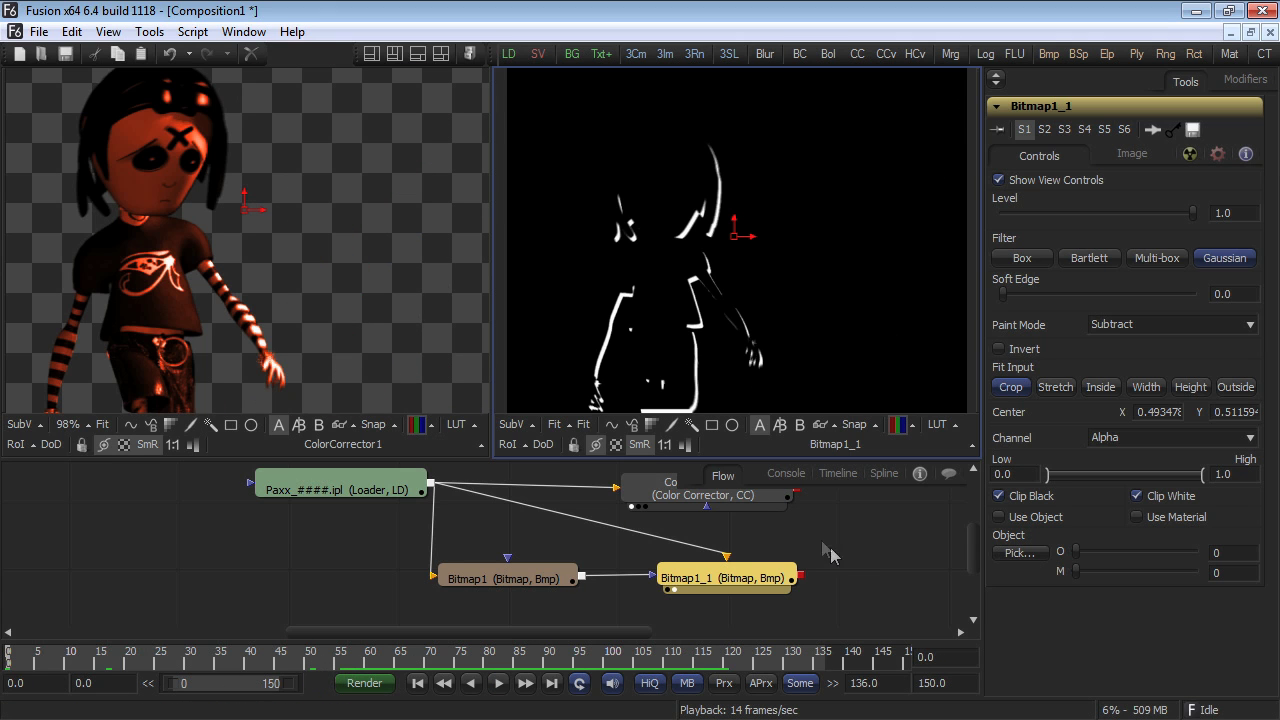
drag(830, 555, 778, 581)
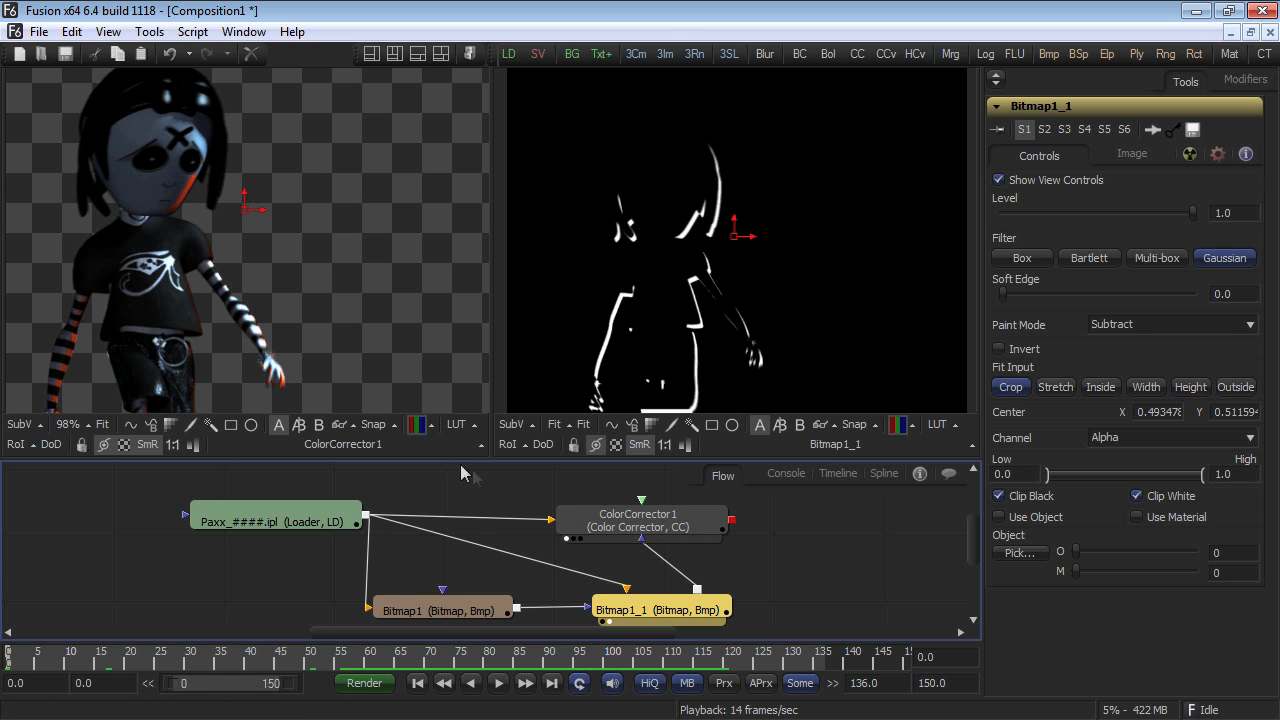
key(space)
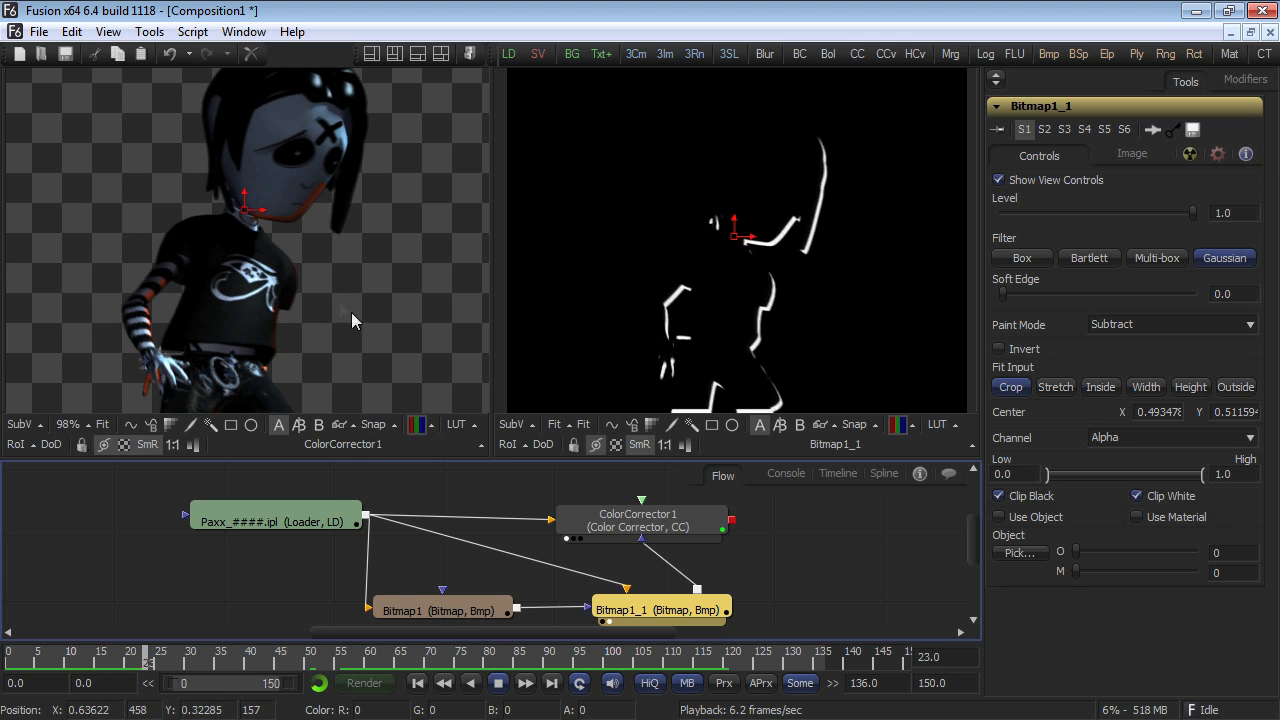
key(space)
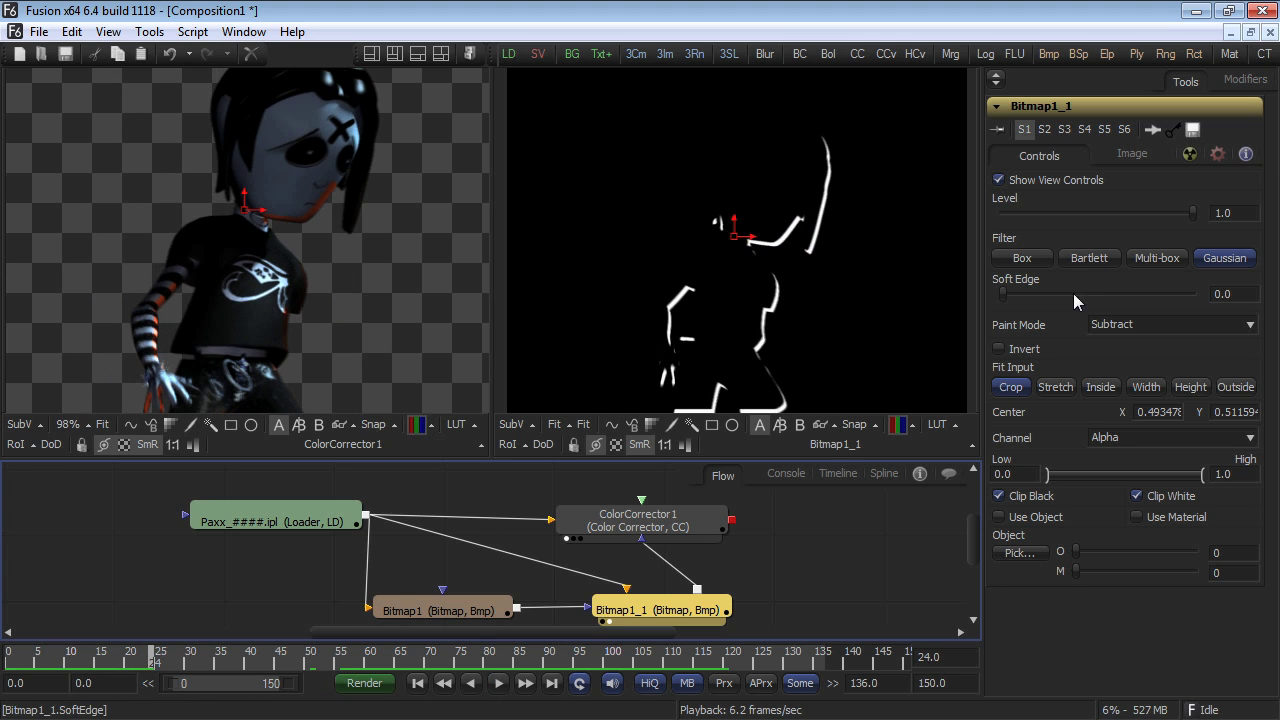
Step: Raise Bitmap1_1's Soft Edge to about 0.06, fit the left viewer, and play from the first frame
drag(1004, 290, 1036, 293)
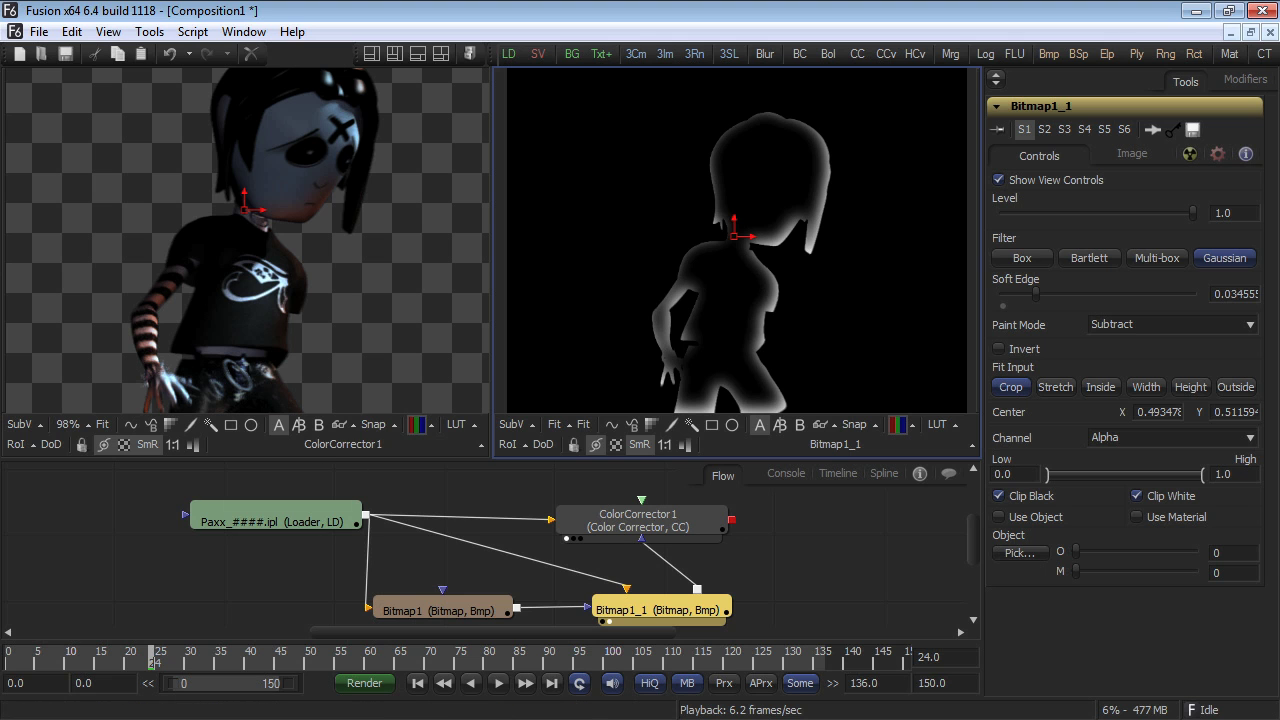
drag(99, 660, 8, 660)
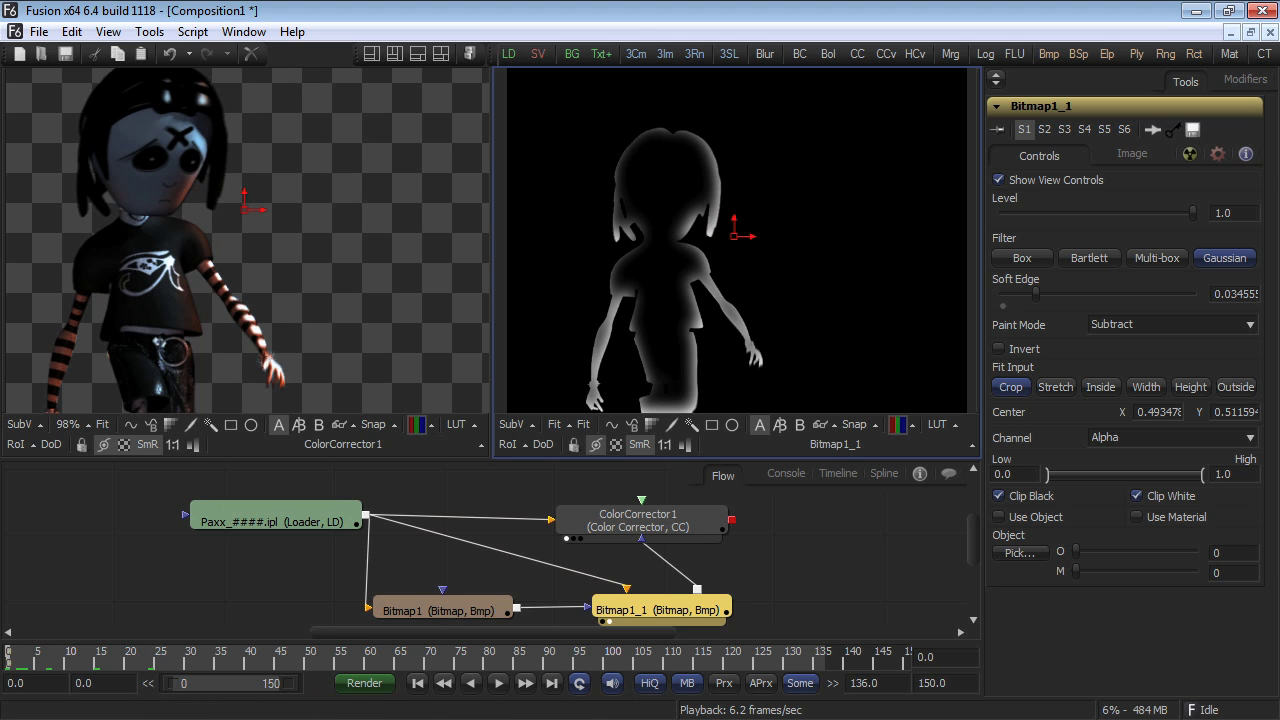
key(ctrl+f)
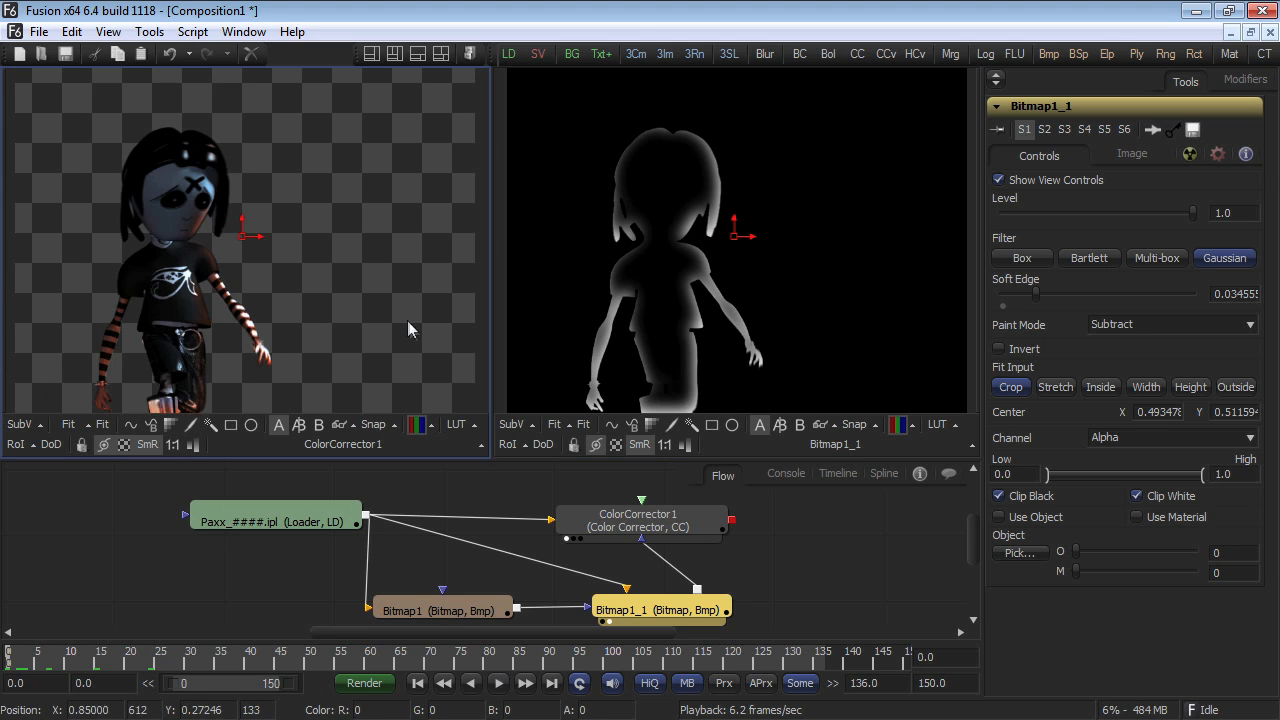
key(space)
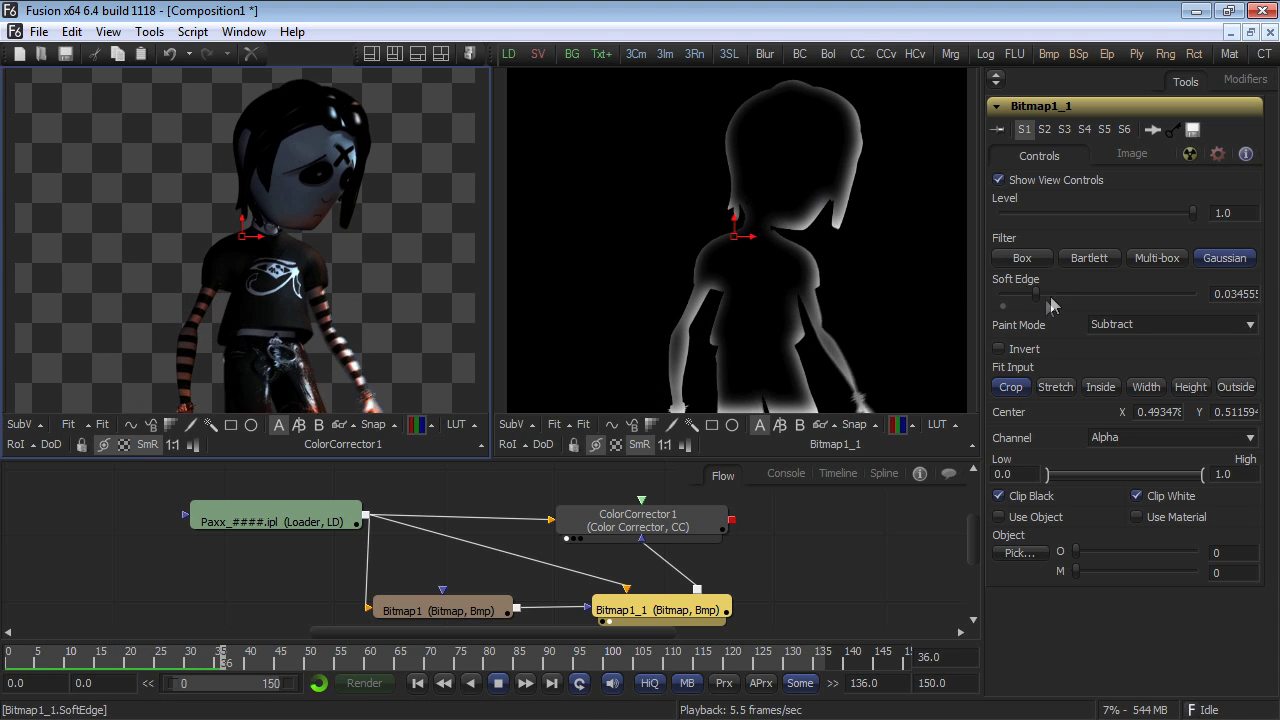
drag(1038, 293, 1060, 290)
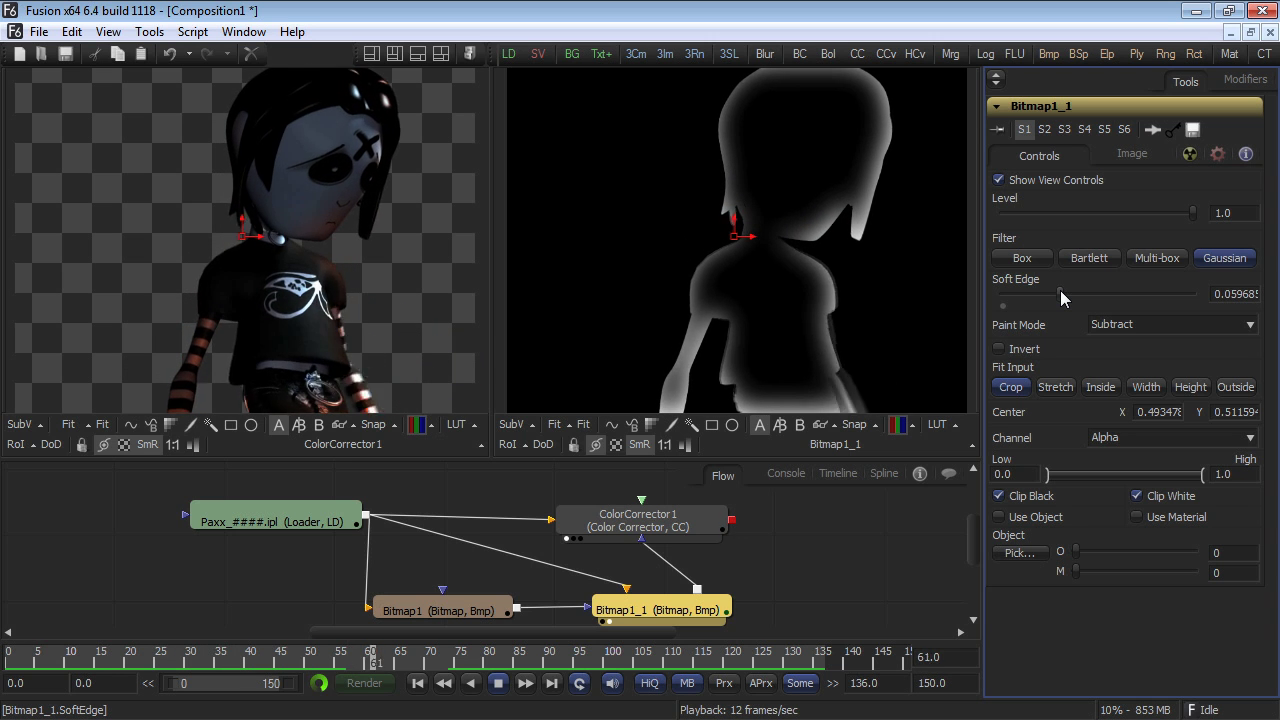
key(space)
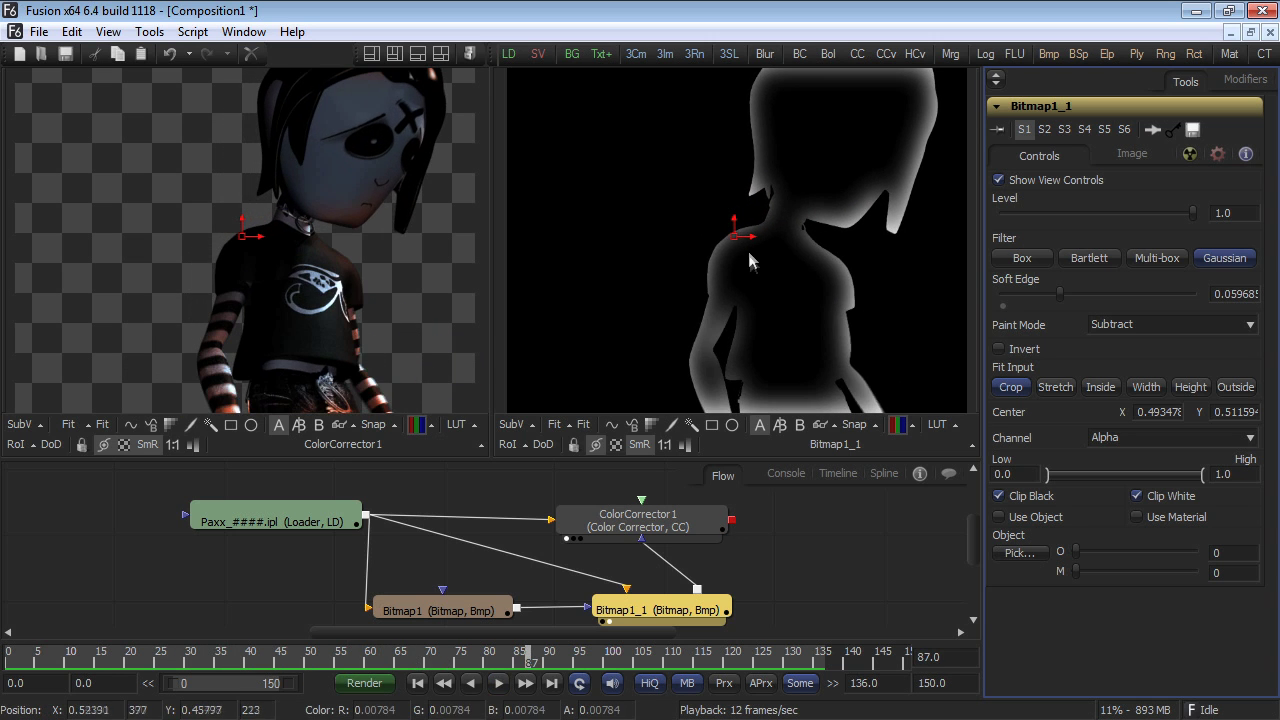